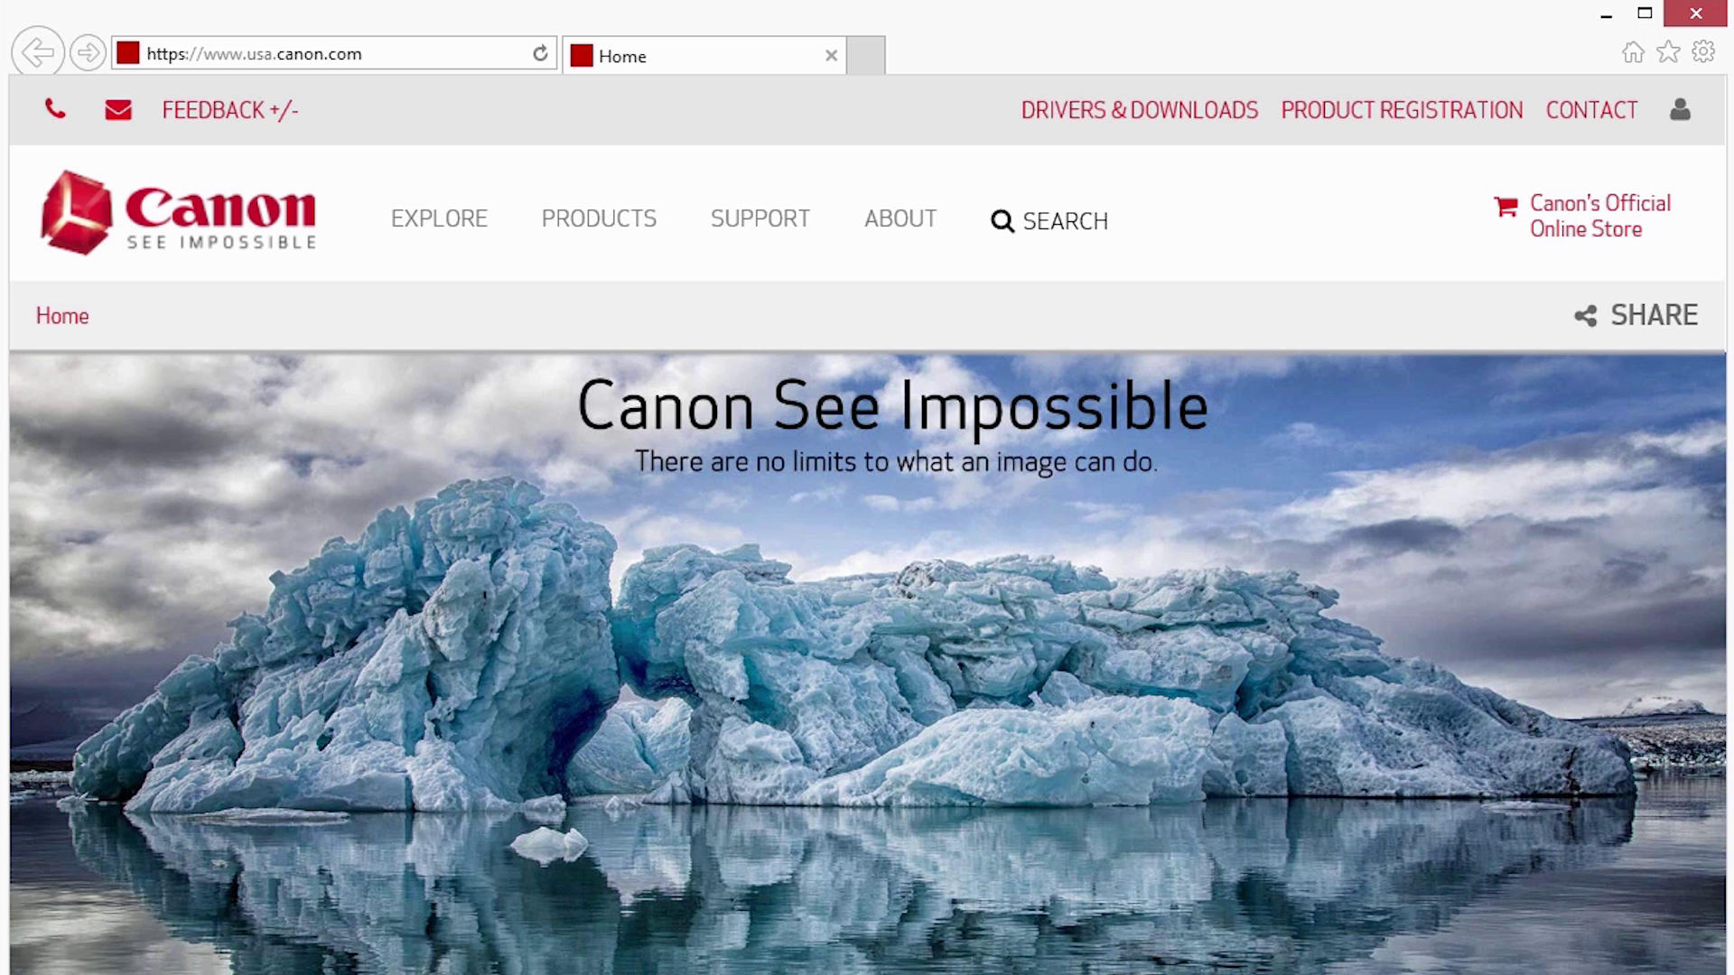
# From canon.com/ij, download and run the U.S.A. MX472 Windows PC setup file
pyautogui.write('canon.')
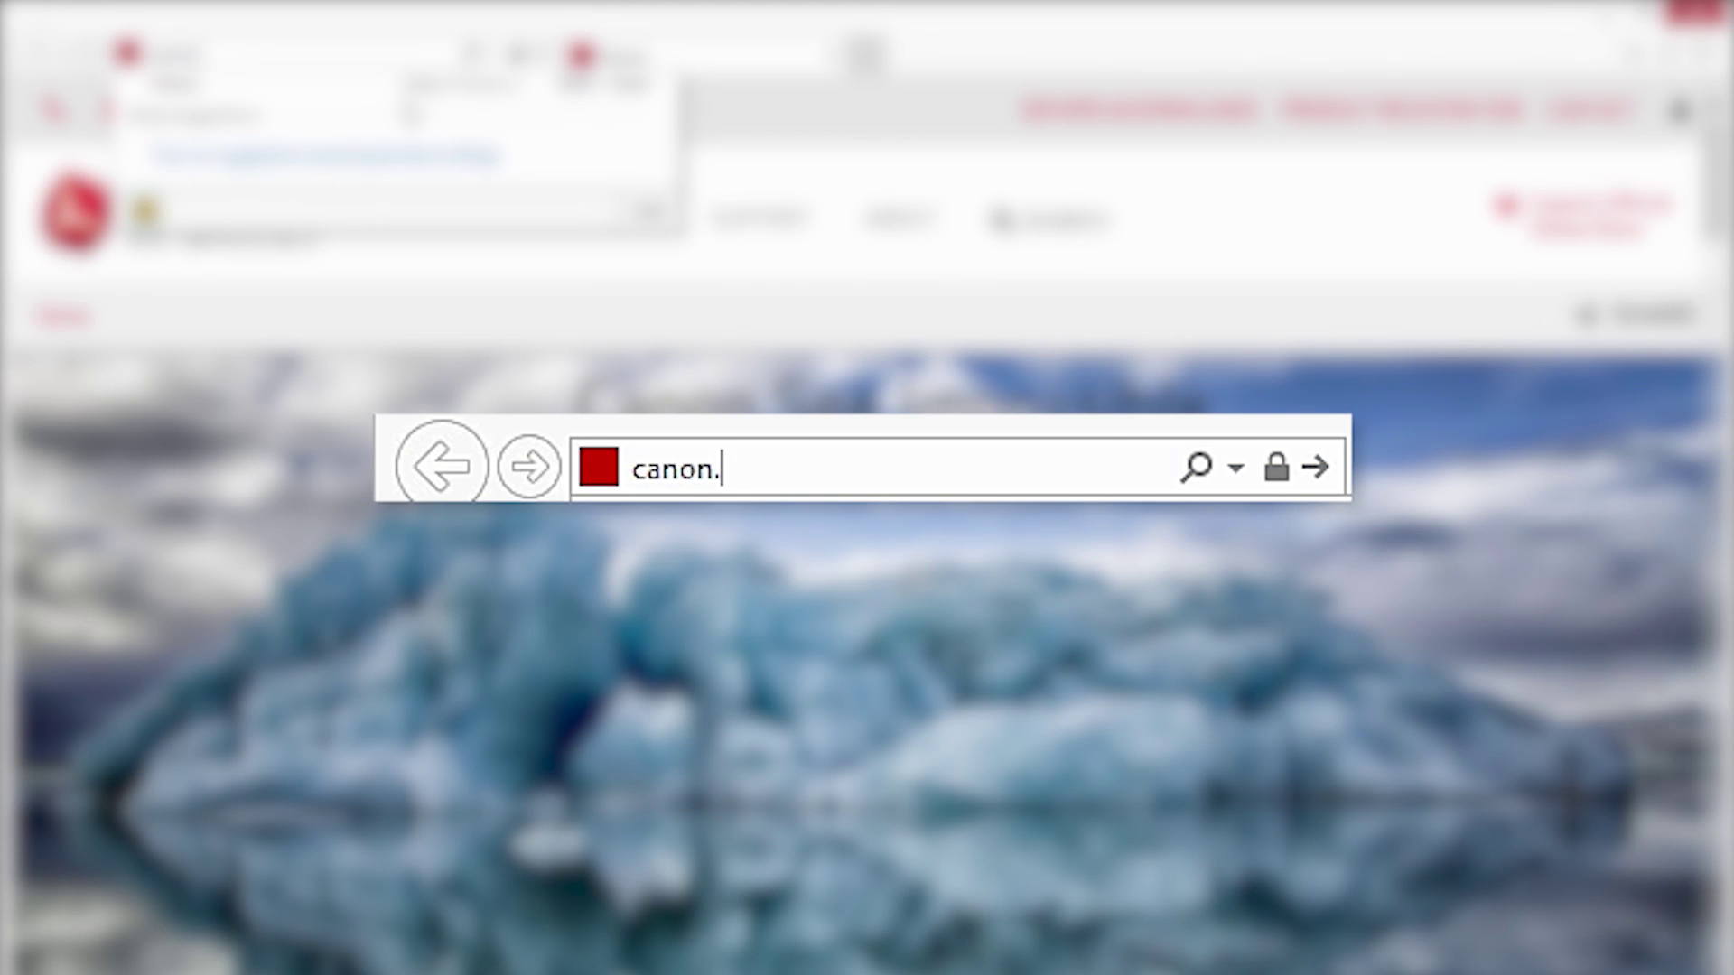
pyautogui.write('com/')
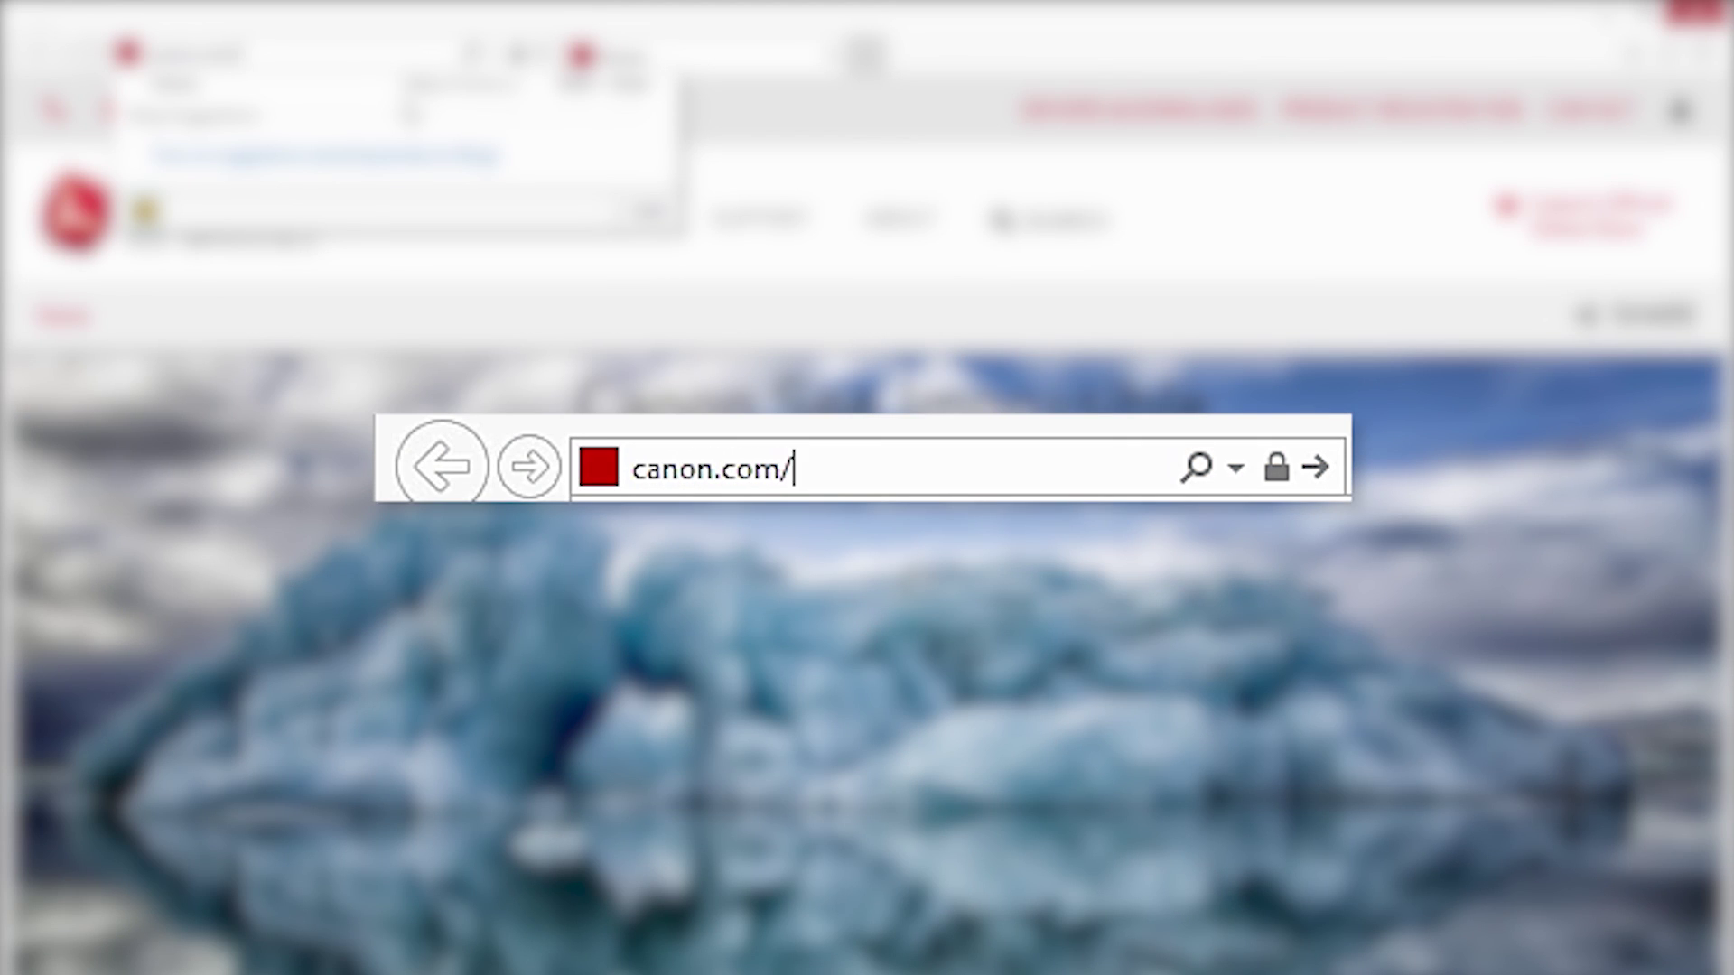
pyautogui.write('ij')
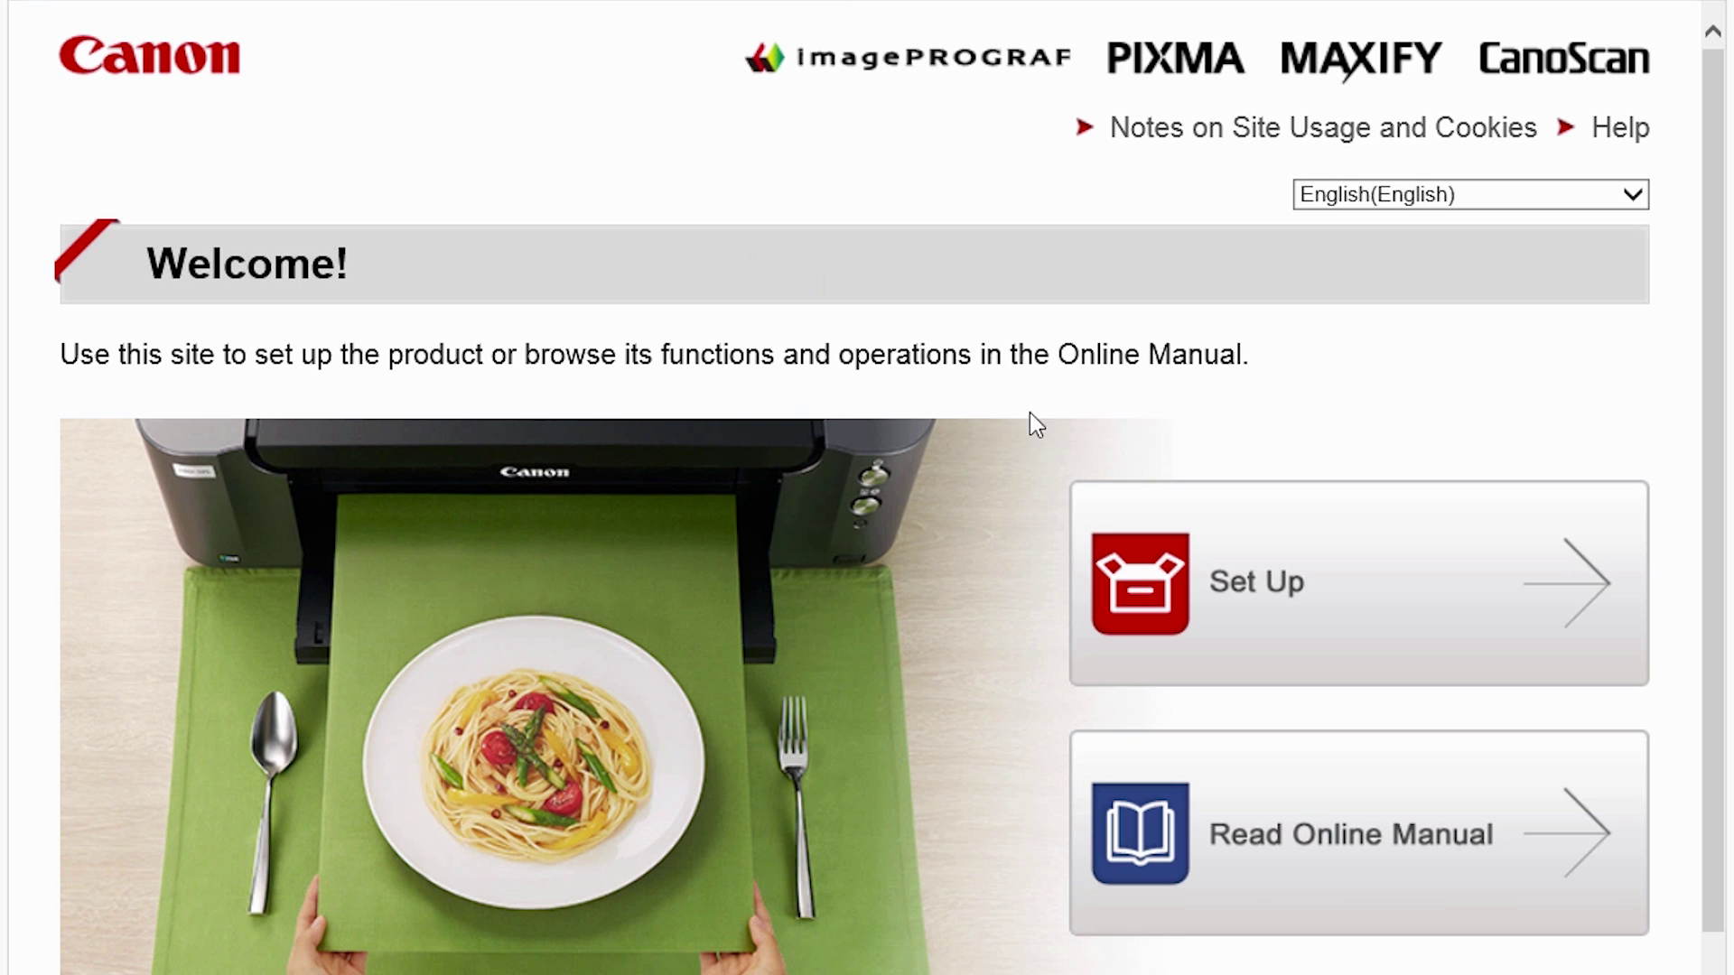
pyautogui.click(1244, 561)
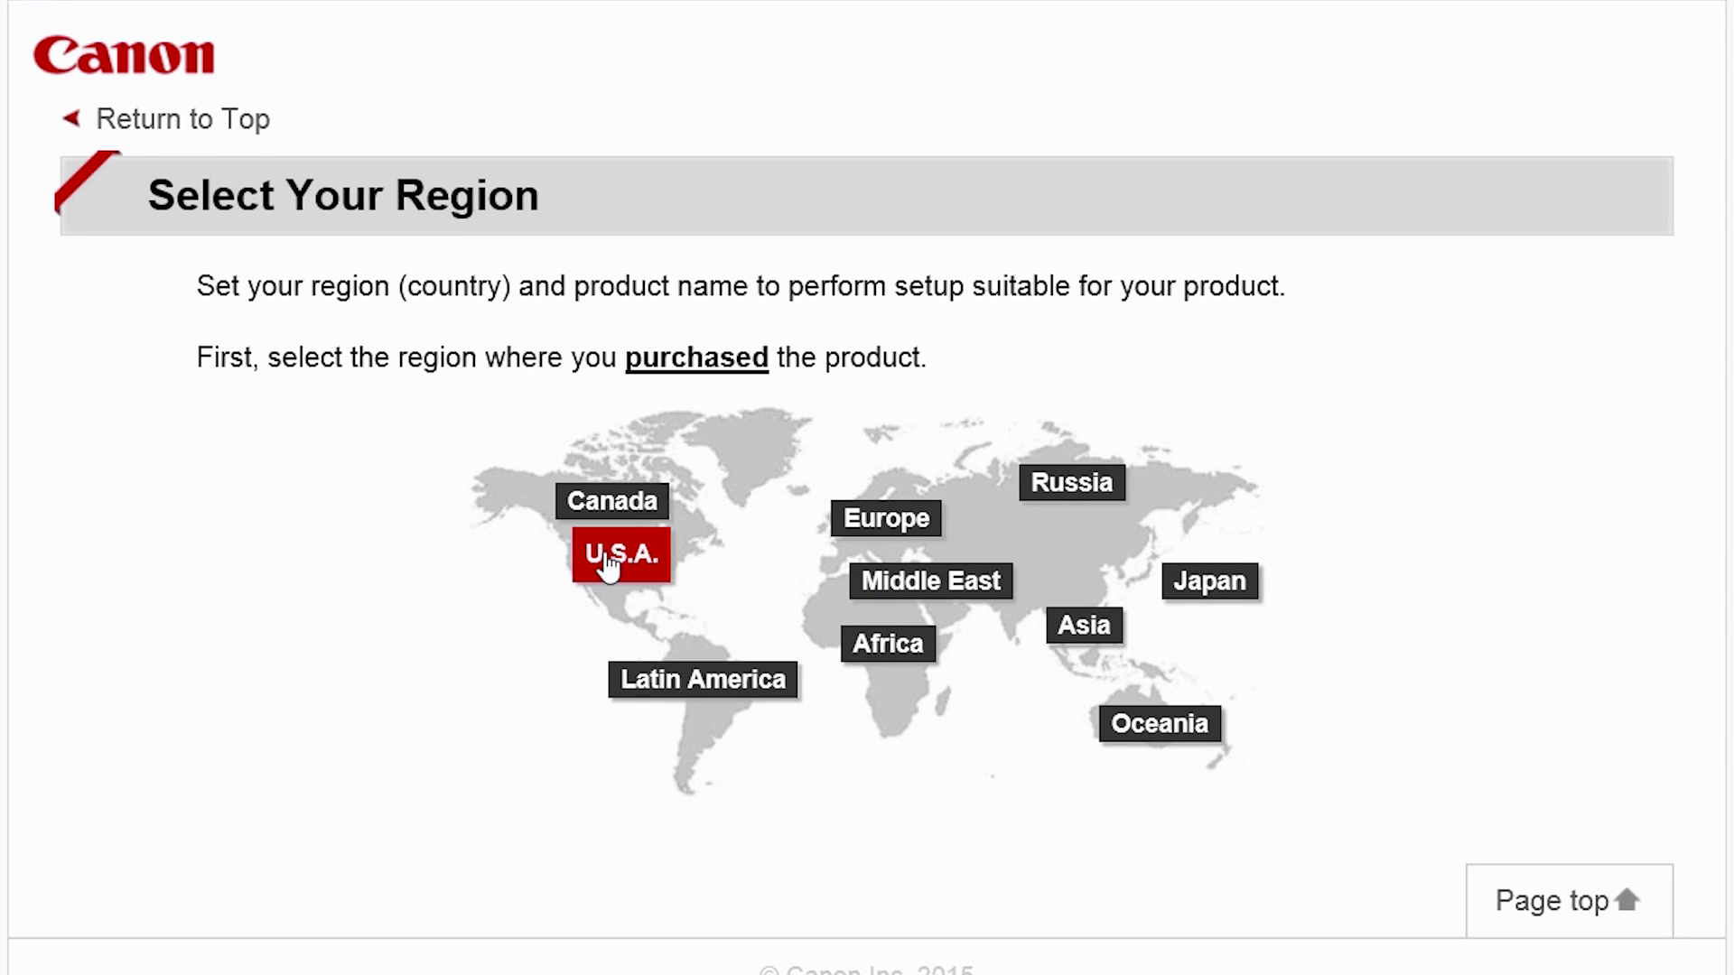
pyautogui.click(610, 568)
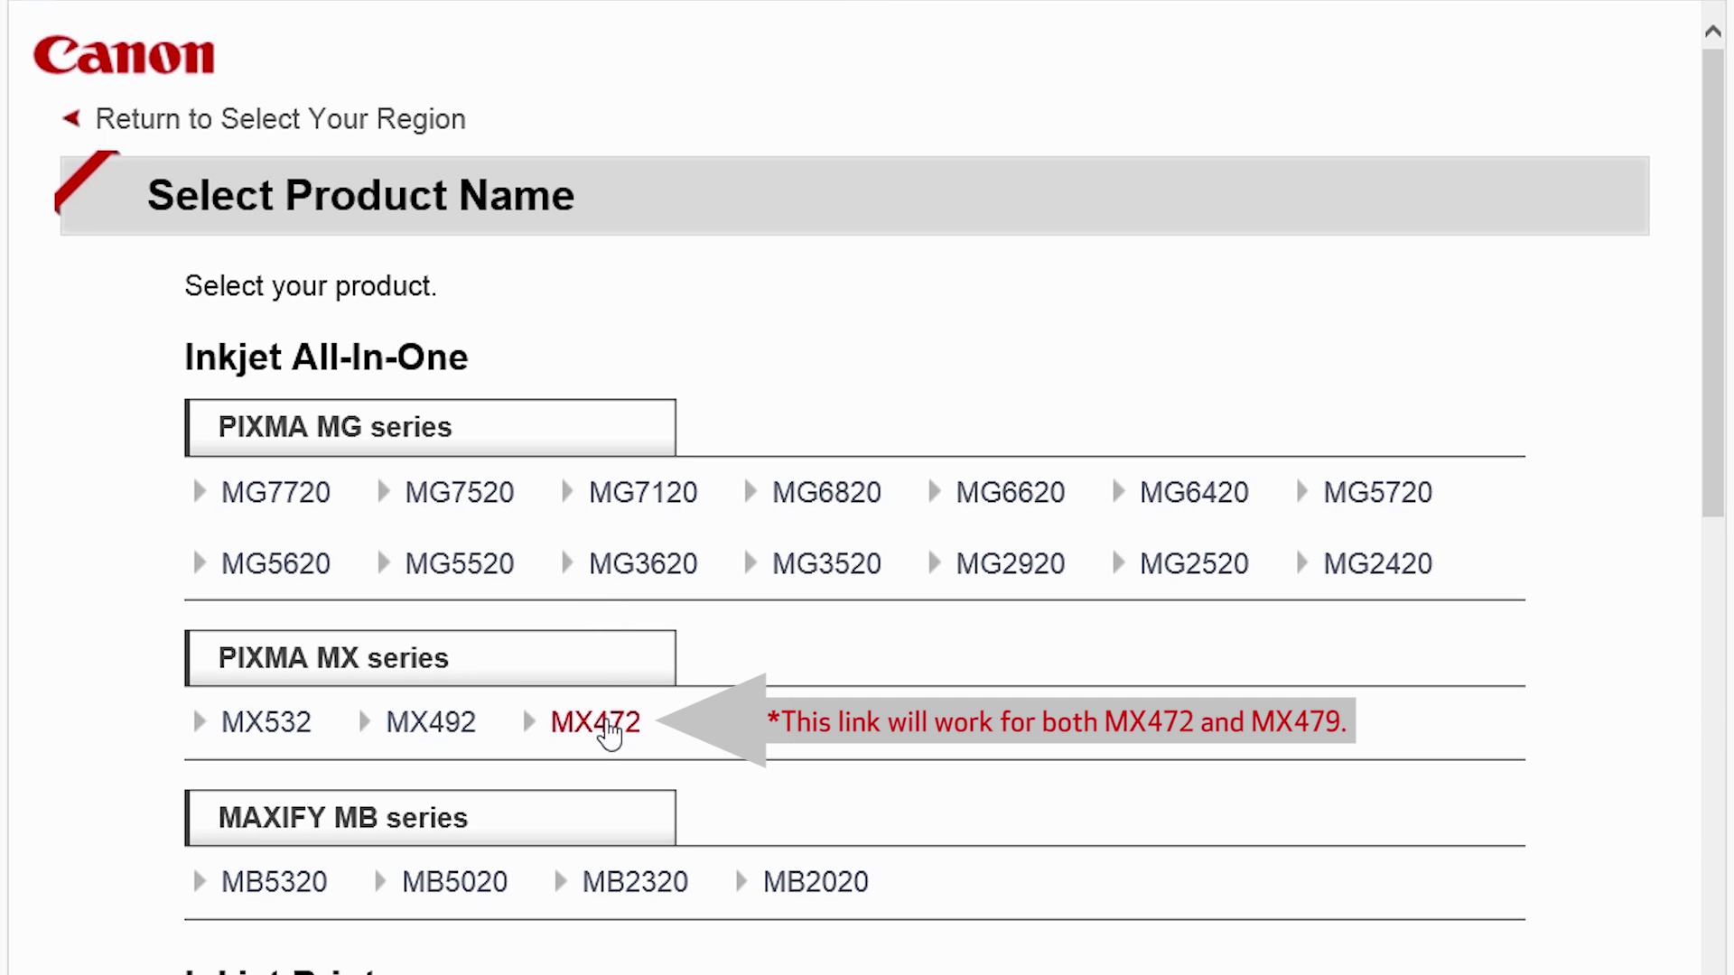
pyautogui.click(607, 726)
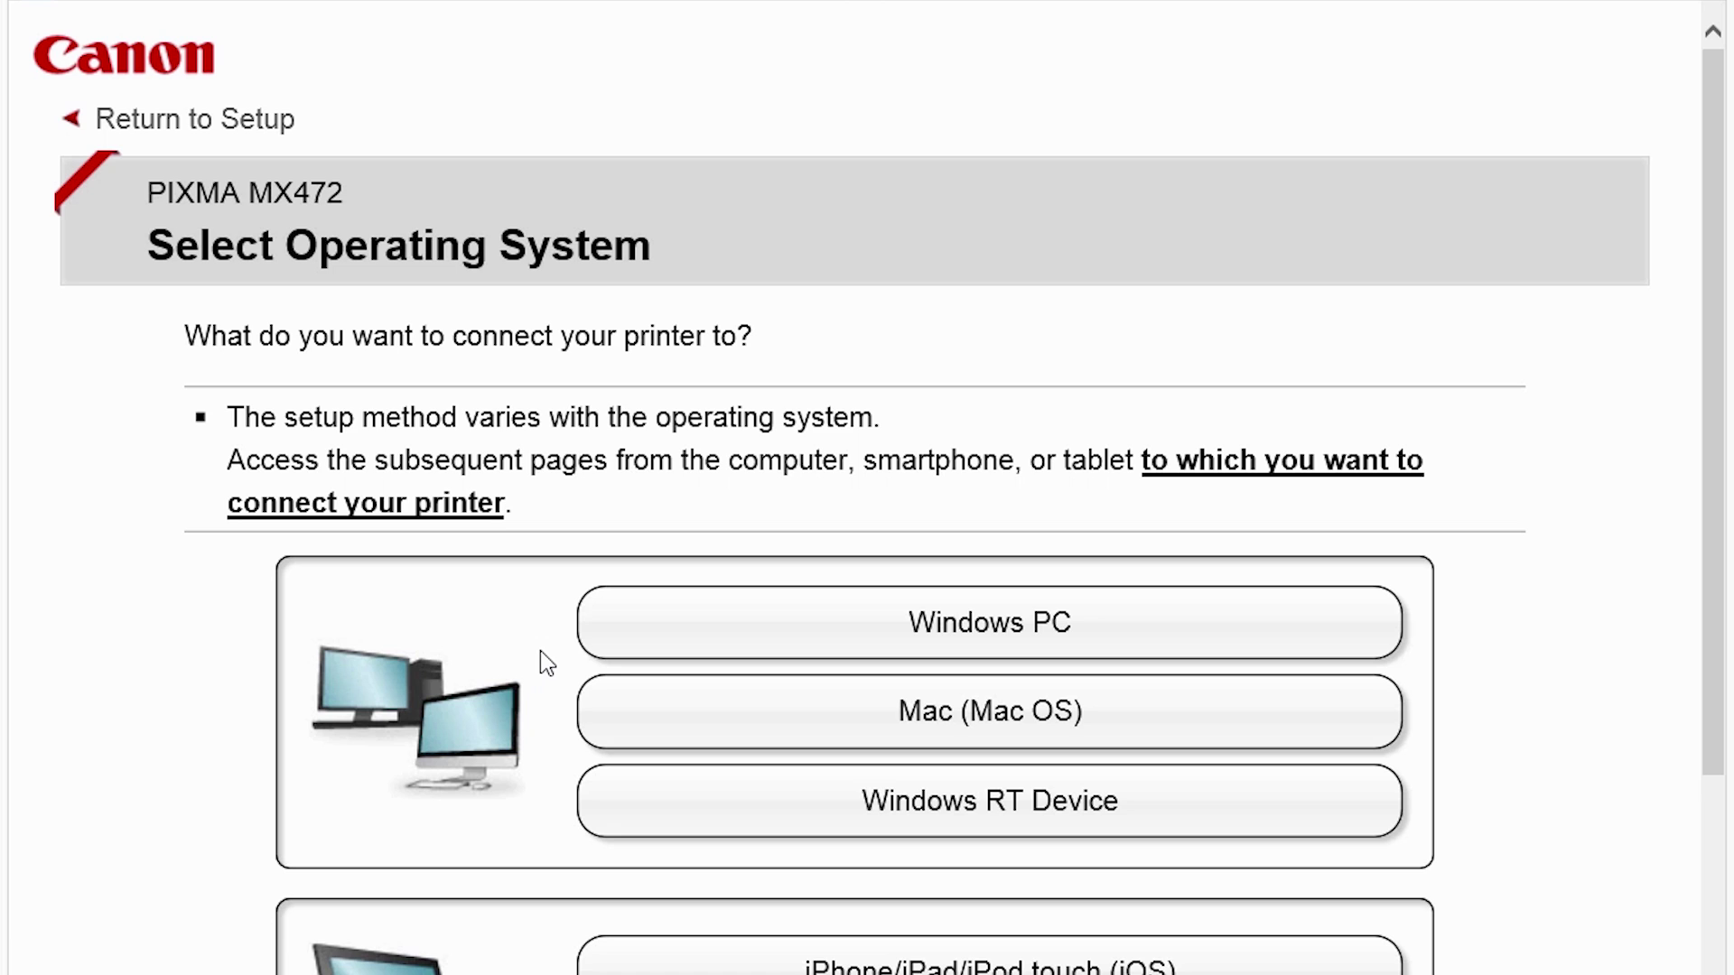
pyautogui.click(912, 629)
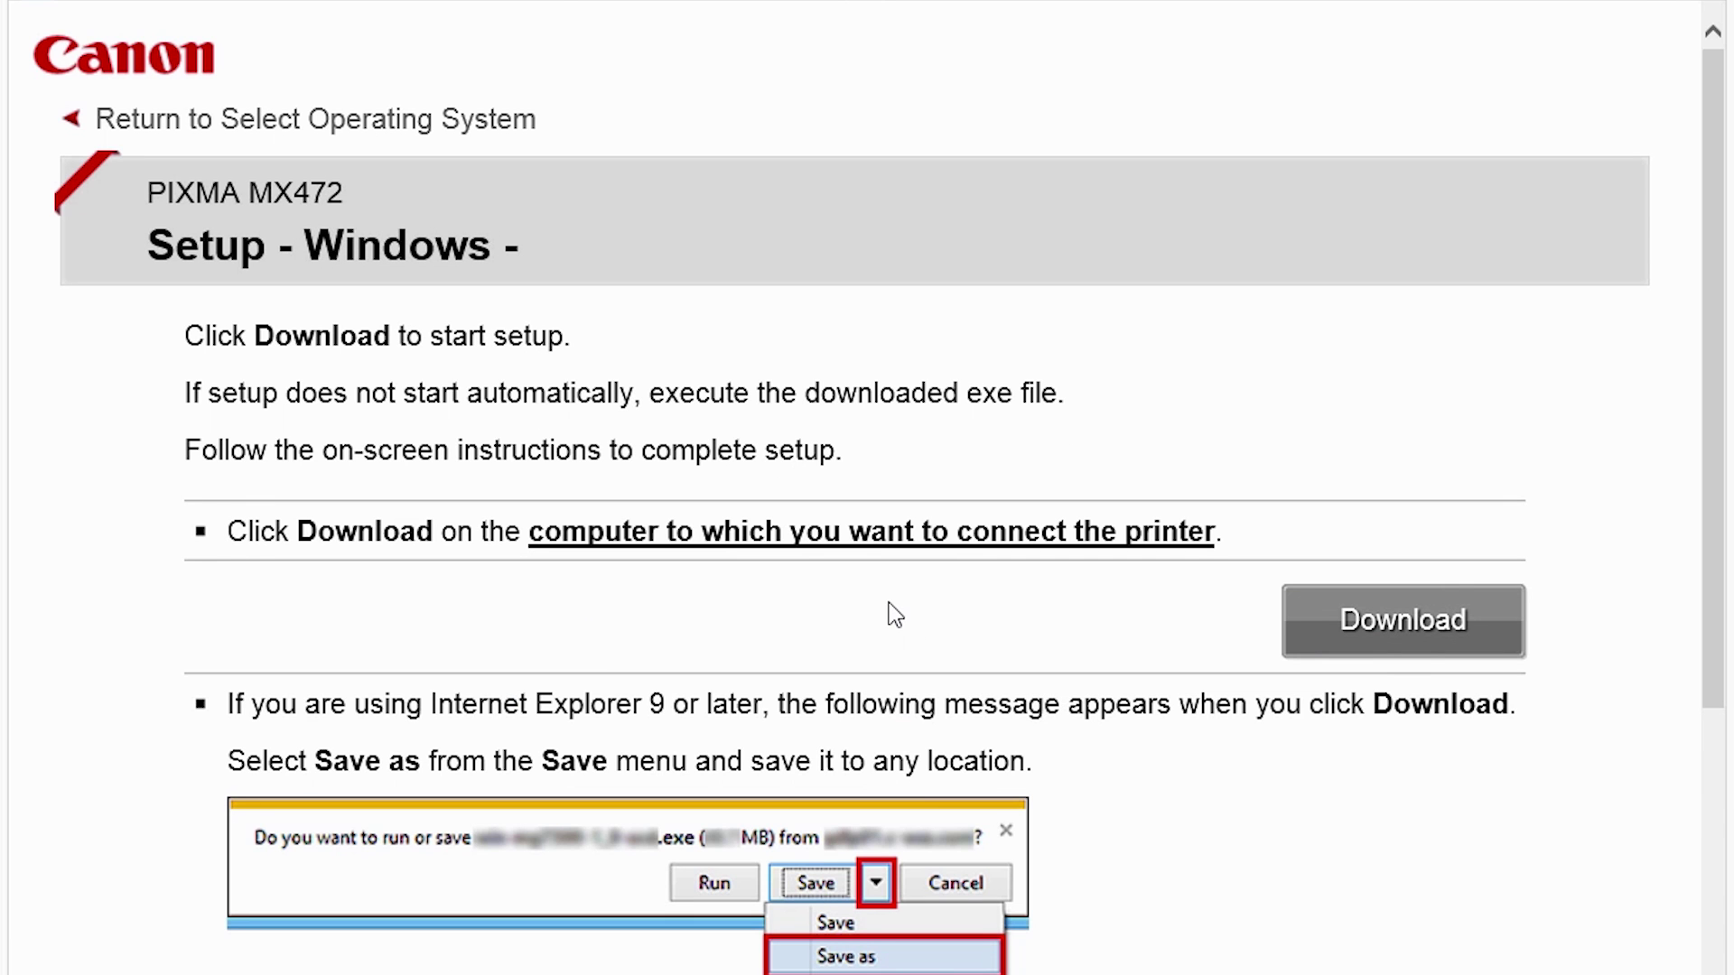
pyautogui.click(1329, 641)
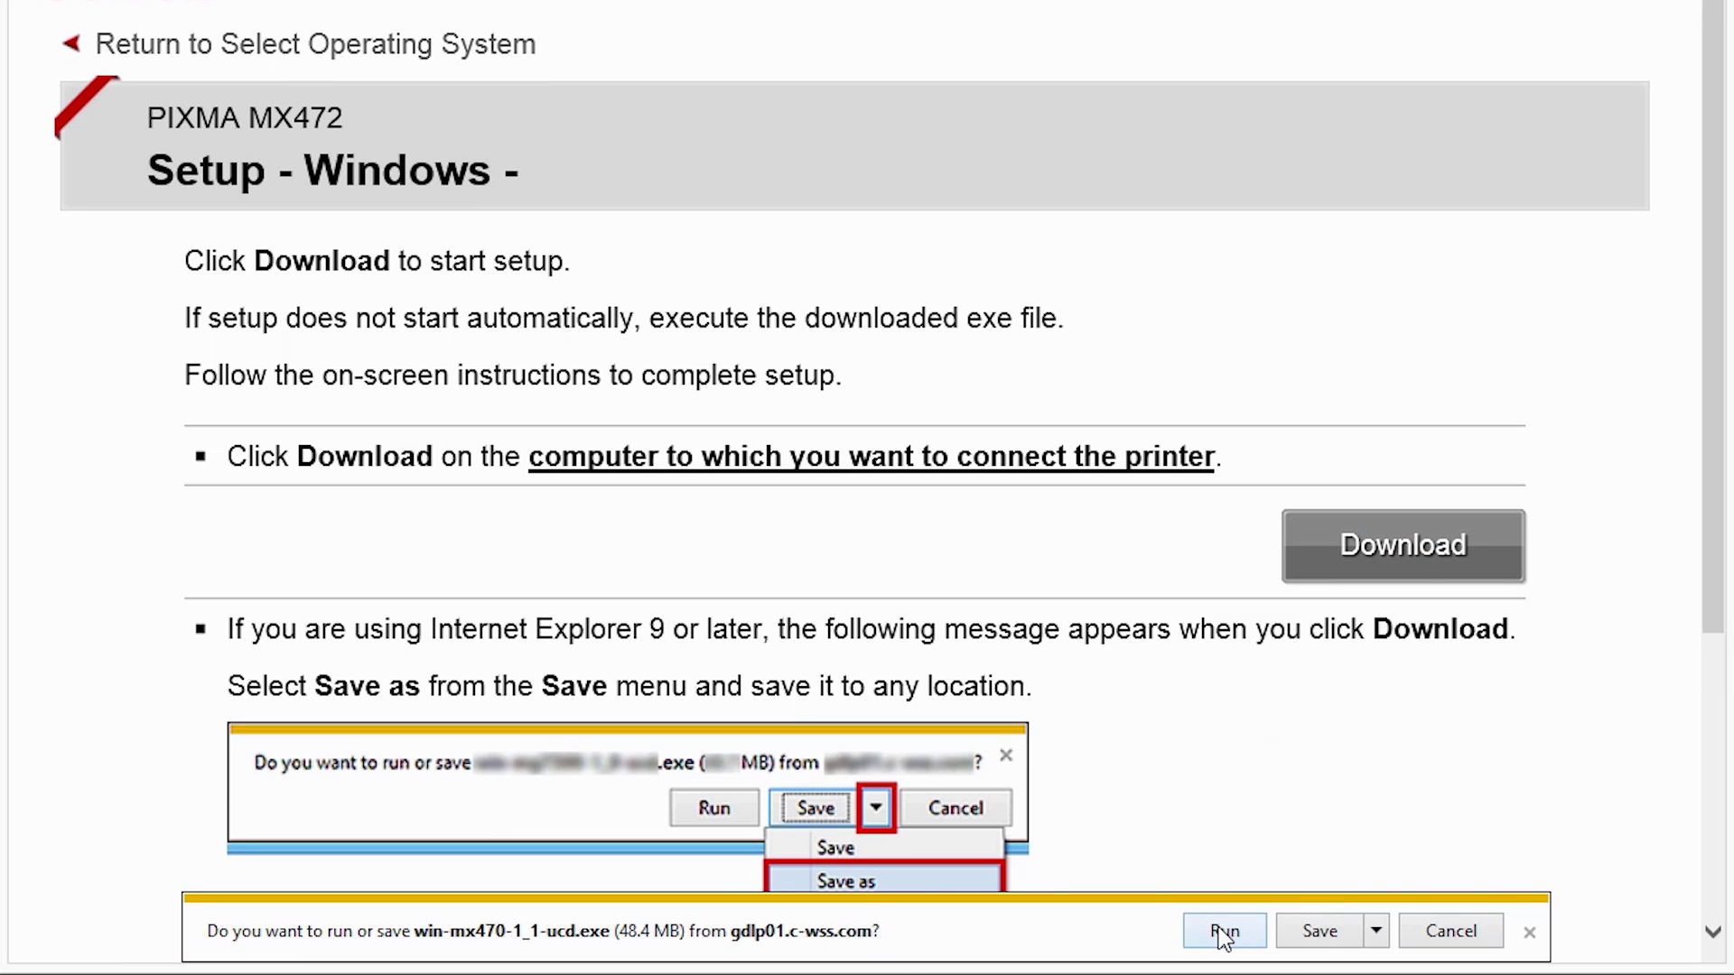
pyautogui.click(1221, 931)
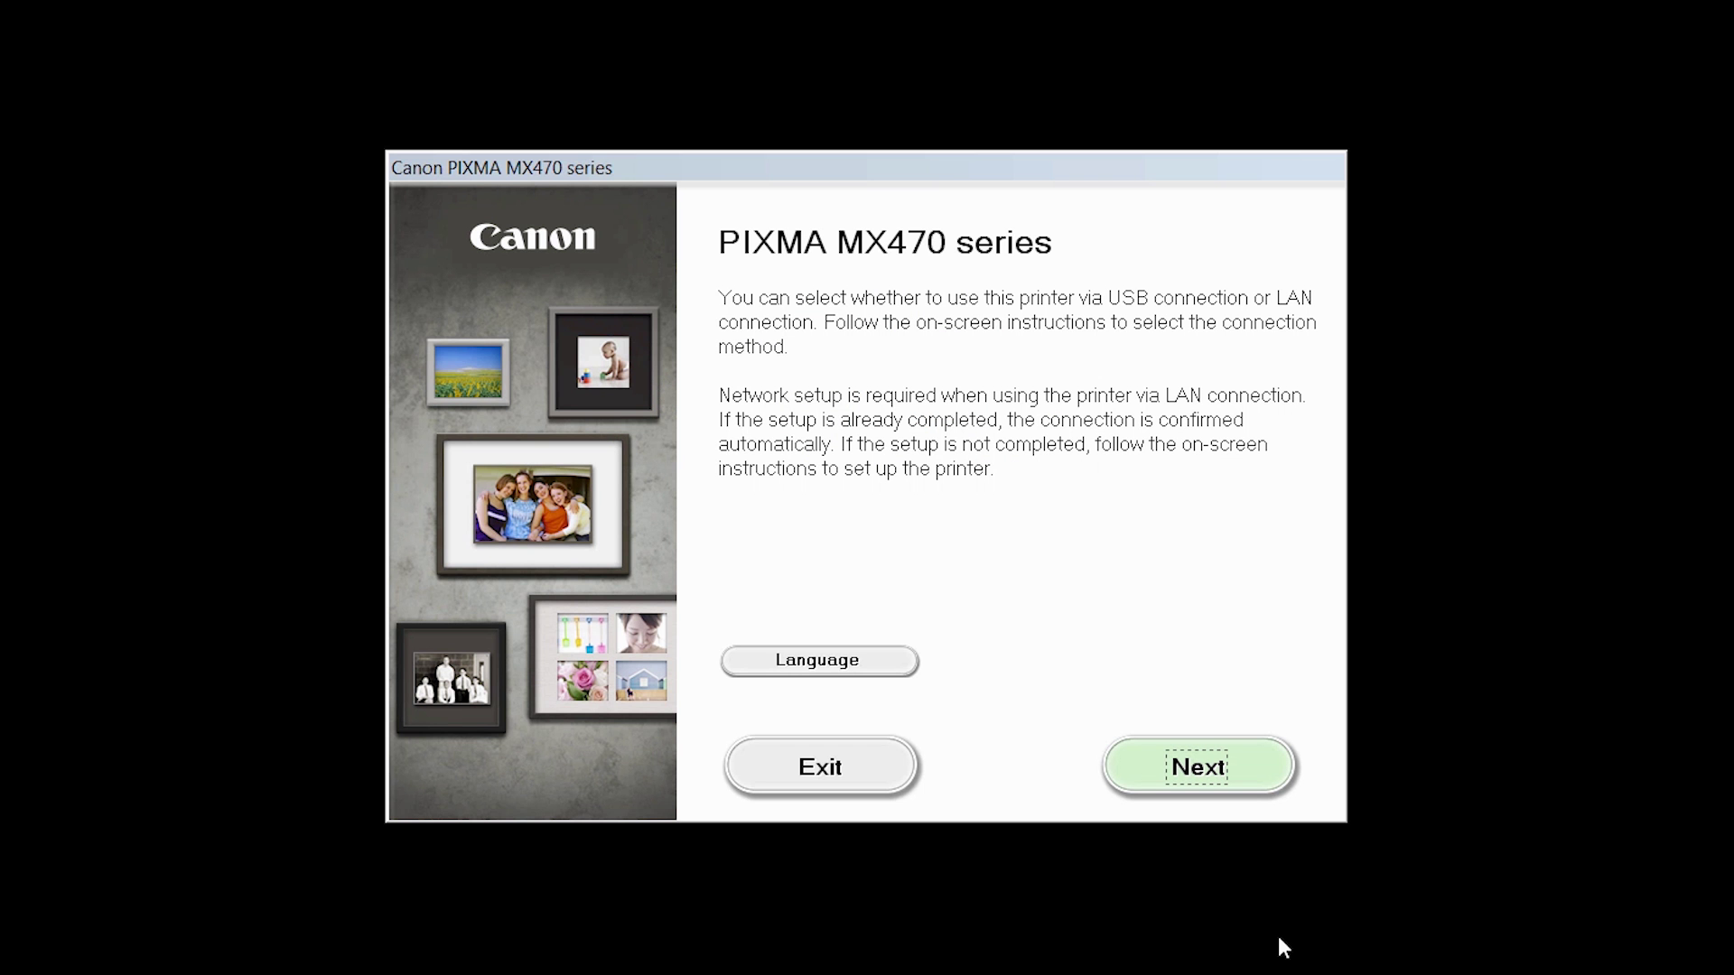
# Choose Wireless Connection, enable wireless LAN on the printer, and select the WPS push-button method
pyautogui.click(1220, 793)
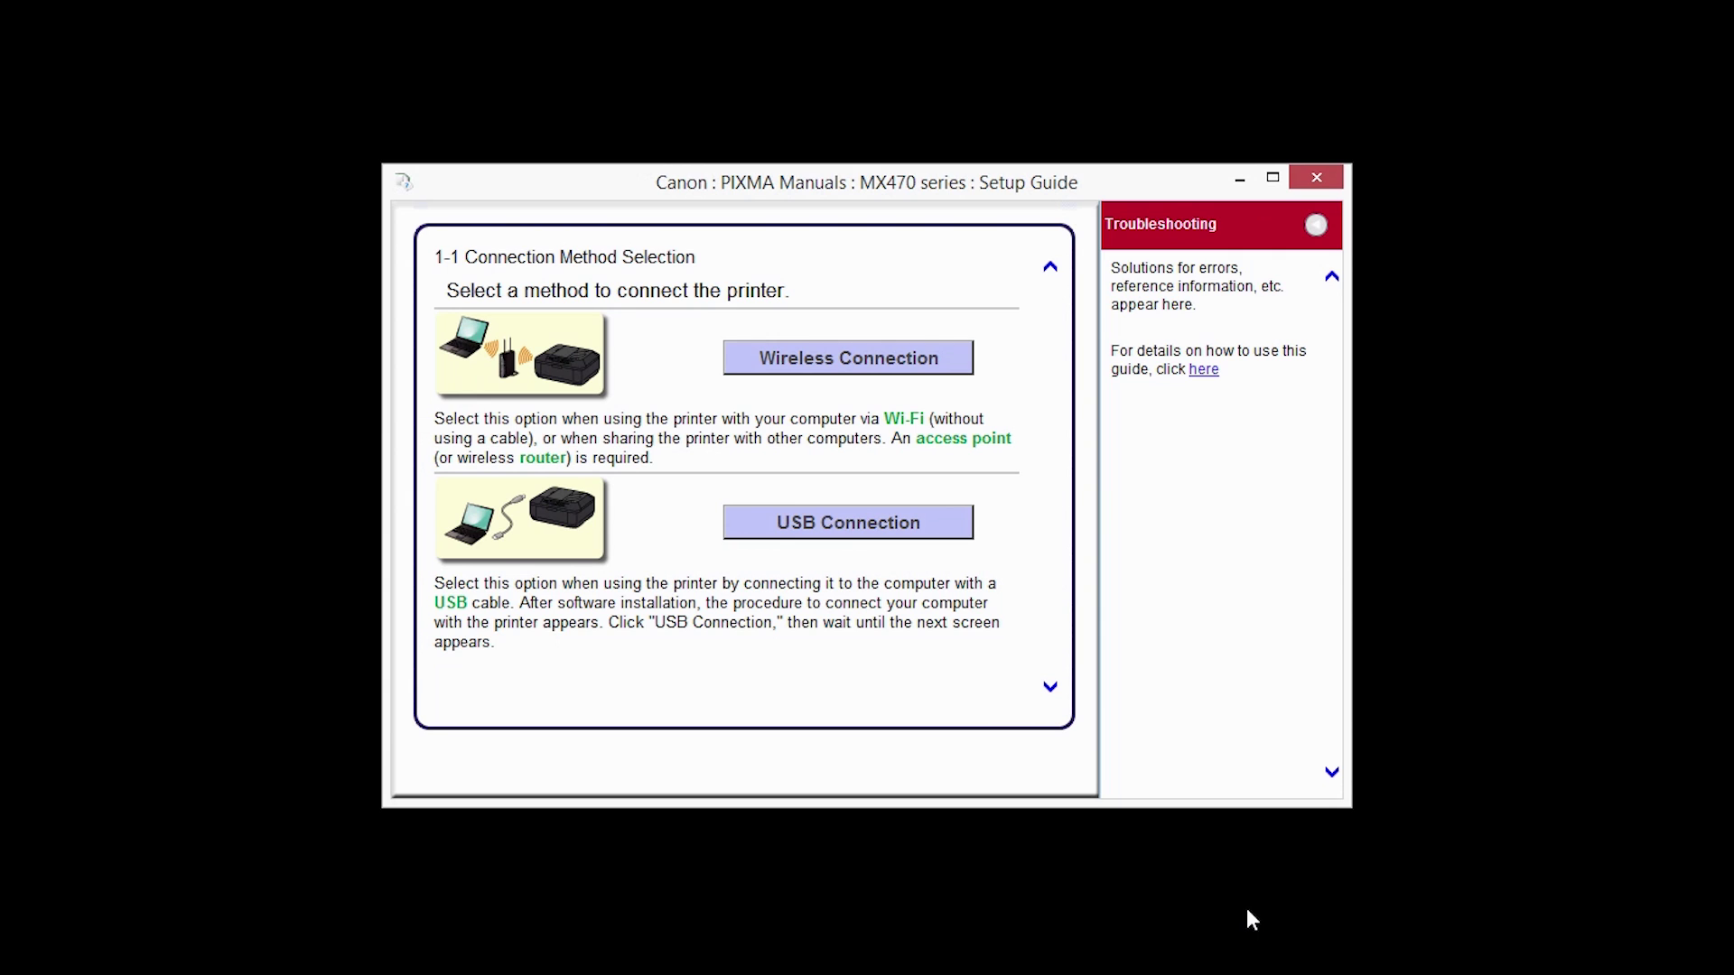
pyautogui.click(934, 357)
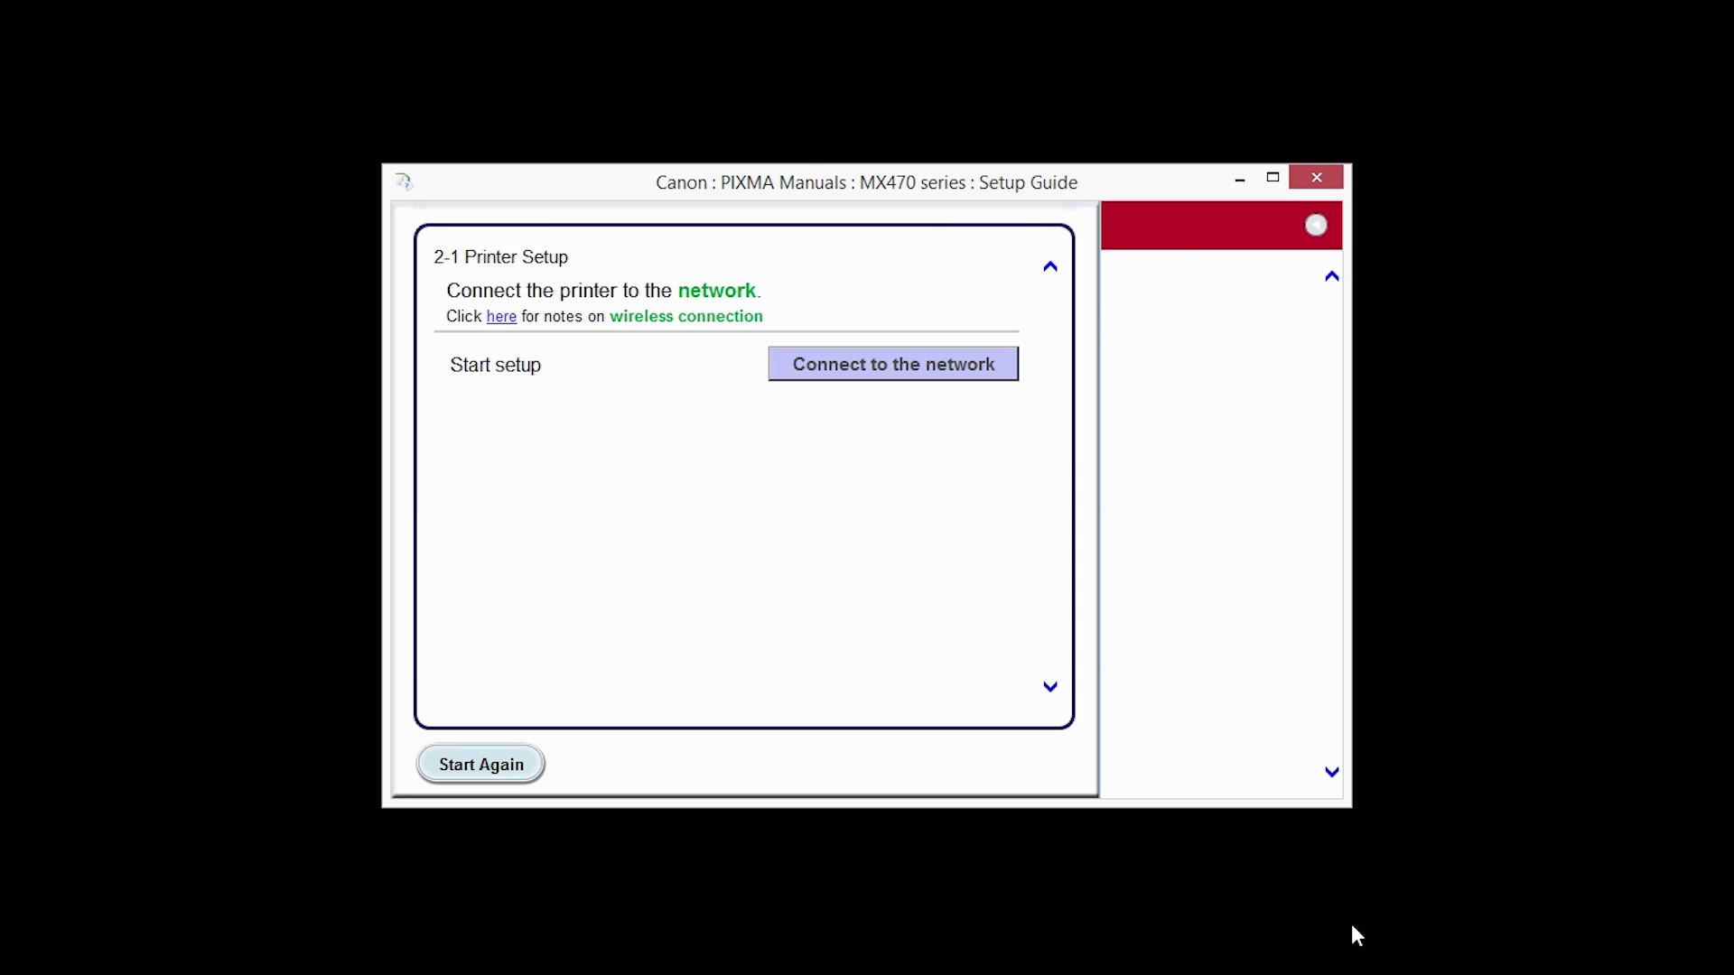
pyautogui.click(948, 376)
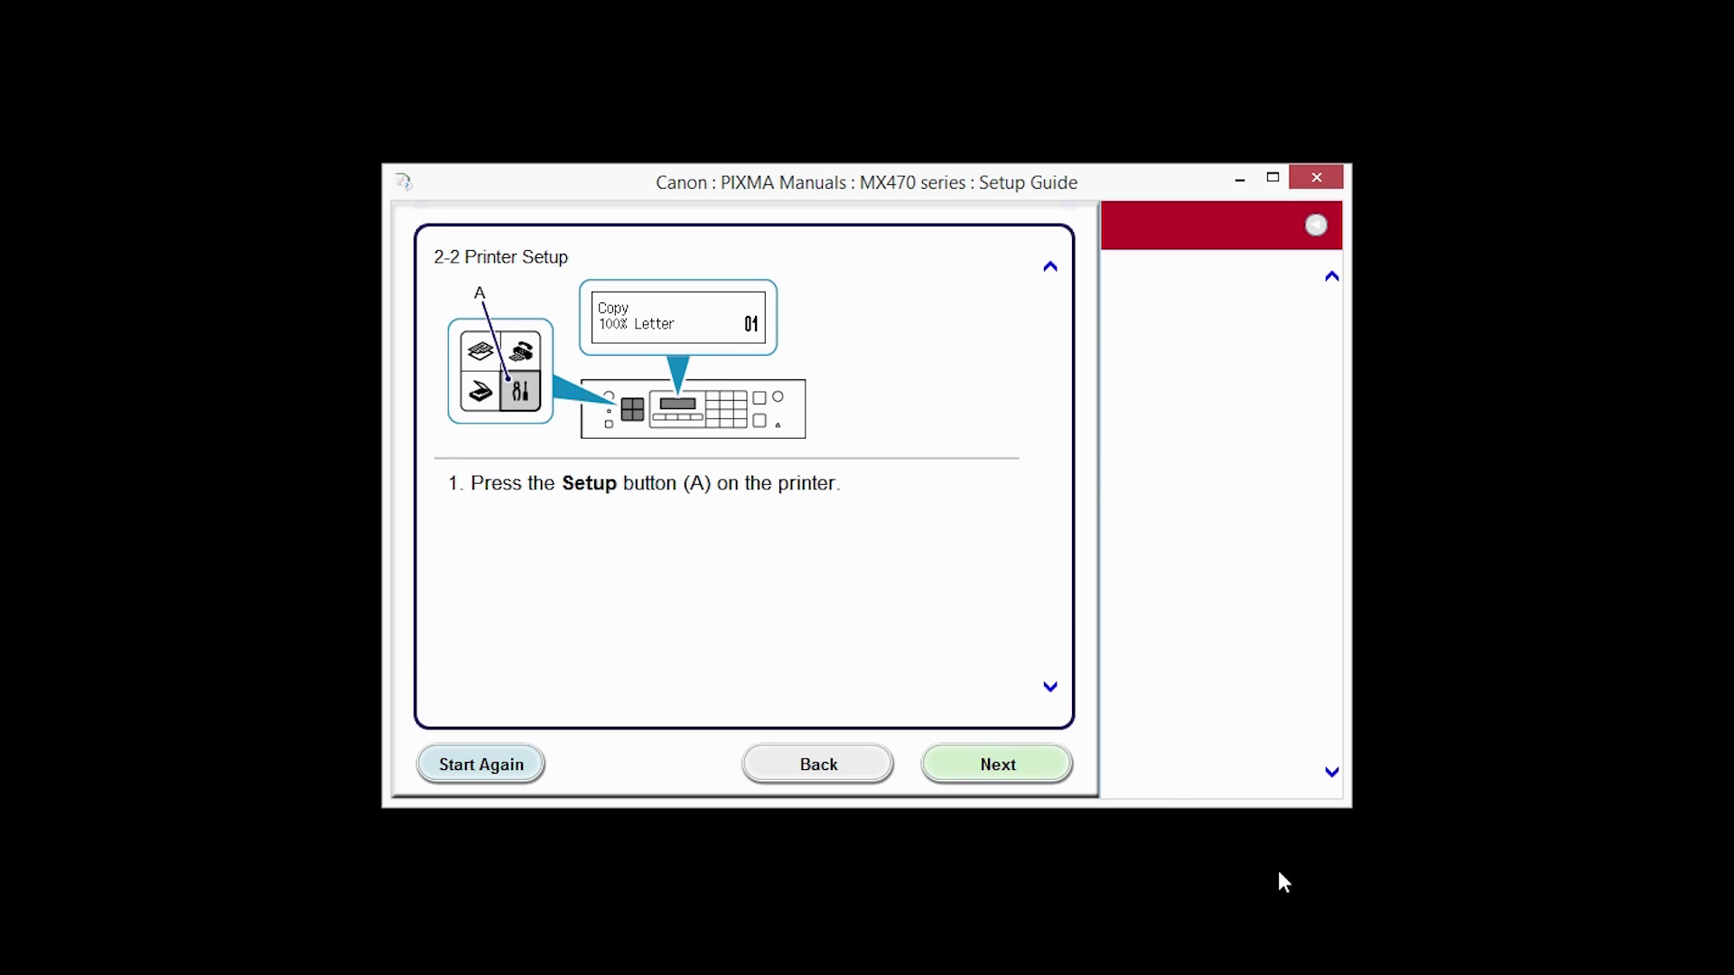
pyautogui.click(1043, 777)
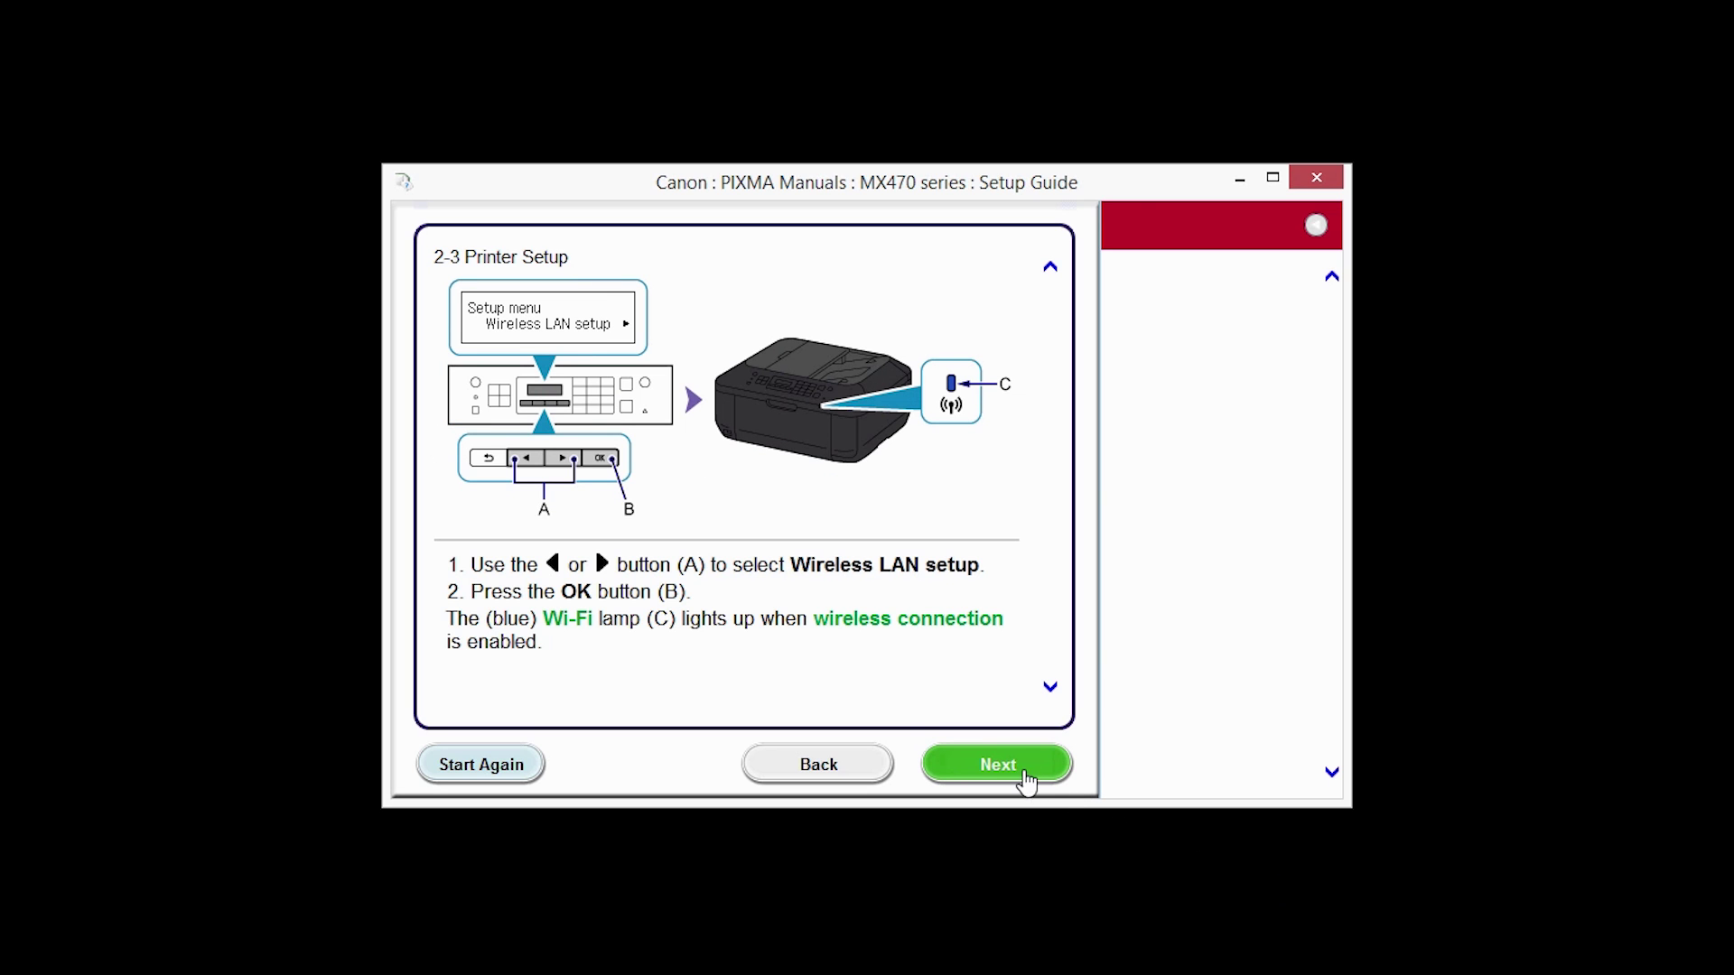
pyautogui.click(1018, 775)
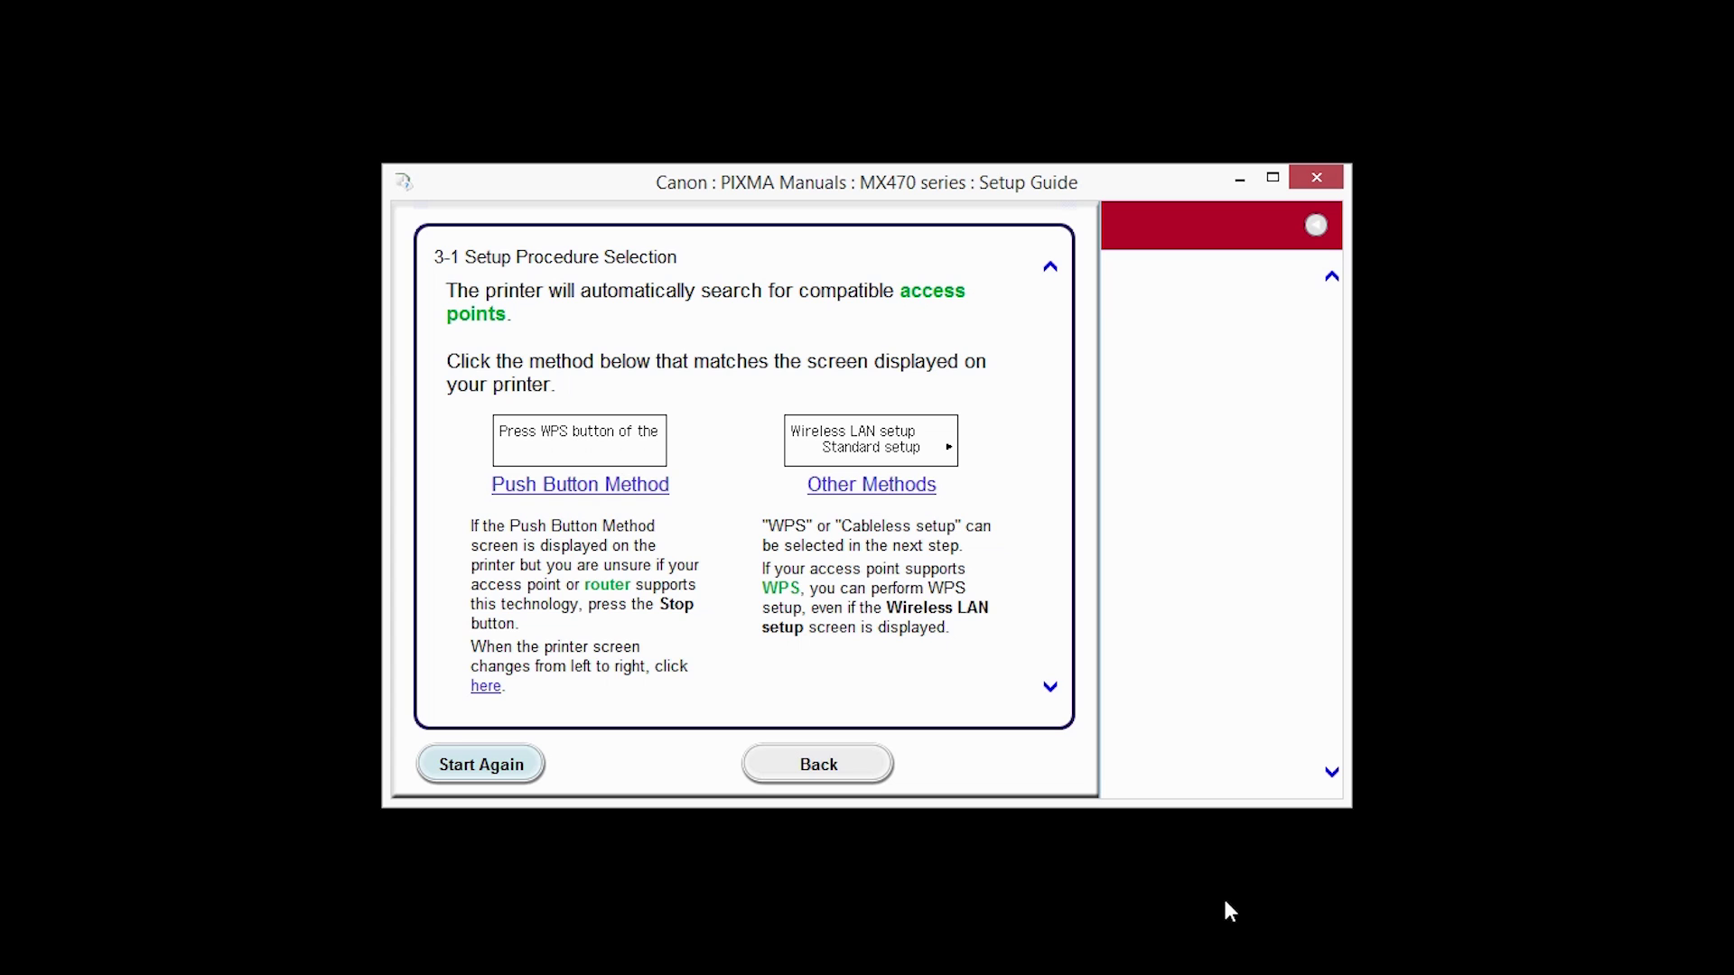
pyautogui.click(632, 486)
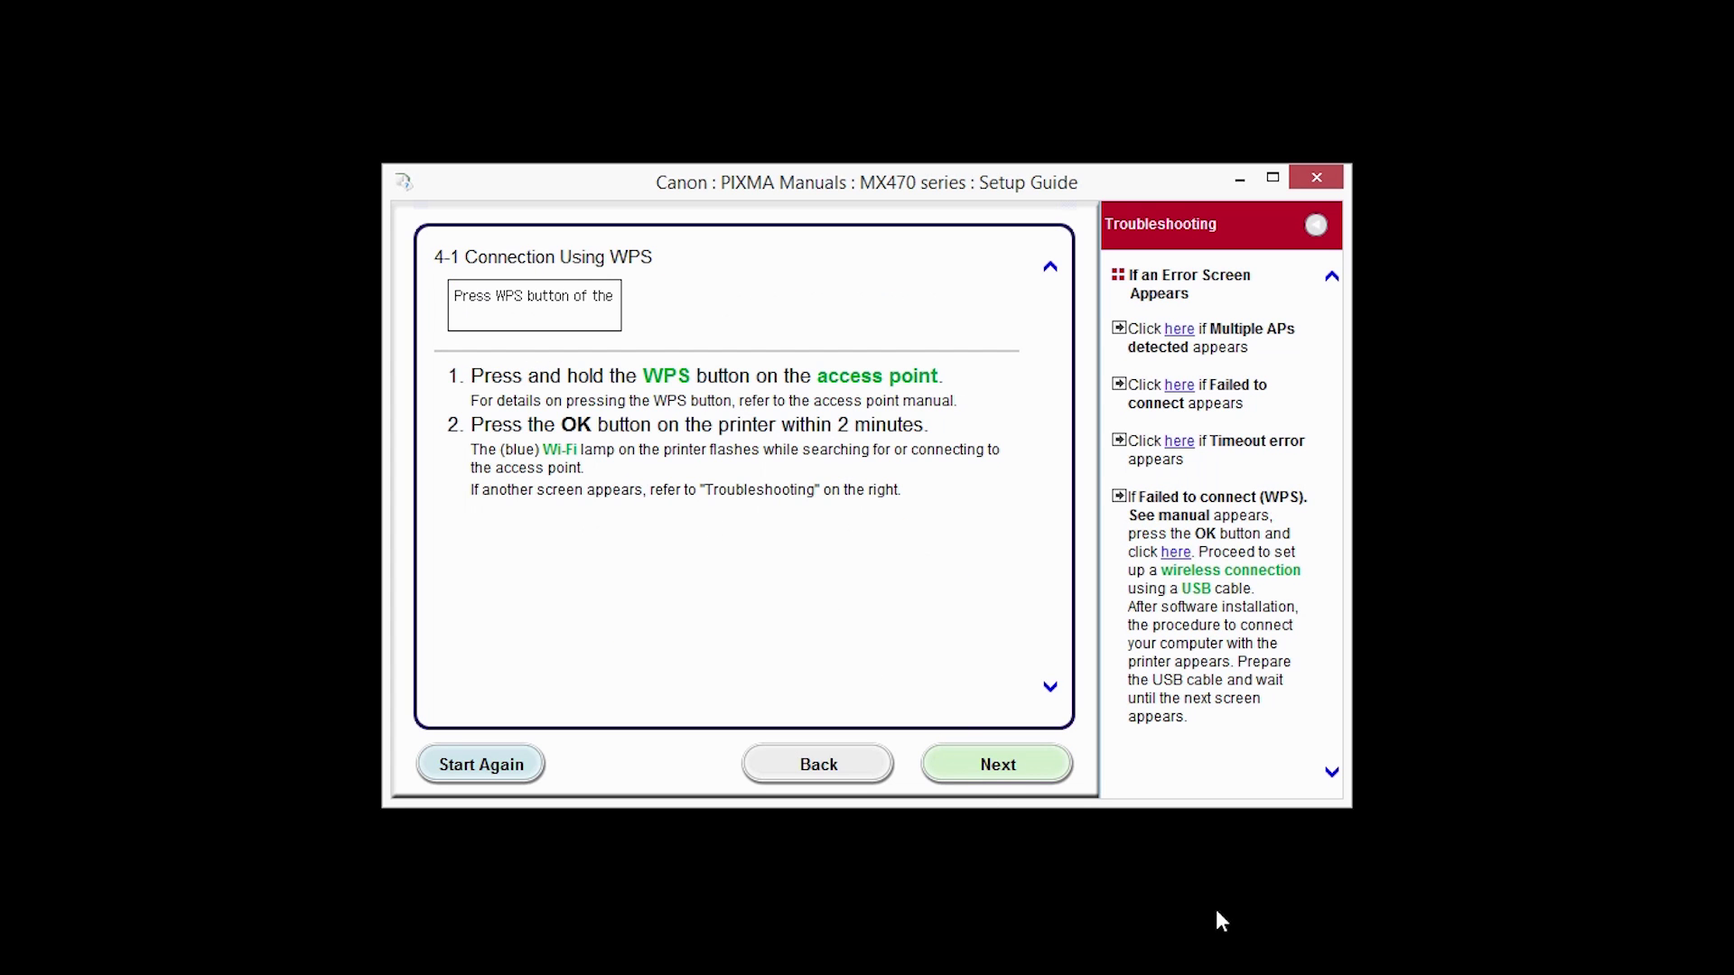
# Complete the WPS network connection and accept the selected software on the installation list
pyautogui.click(1045, 767)
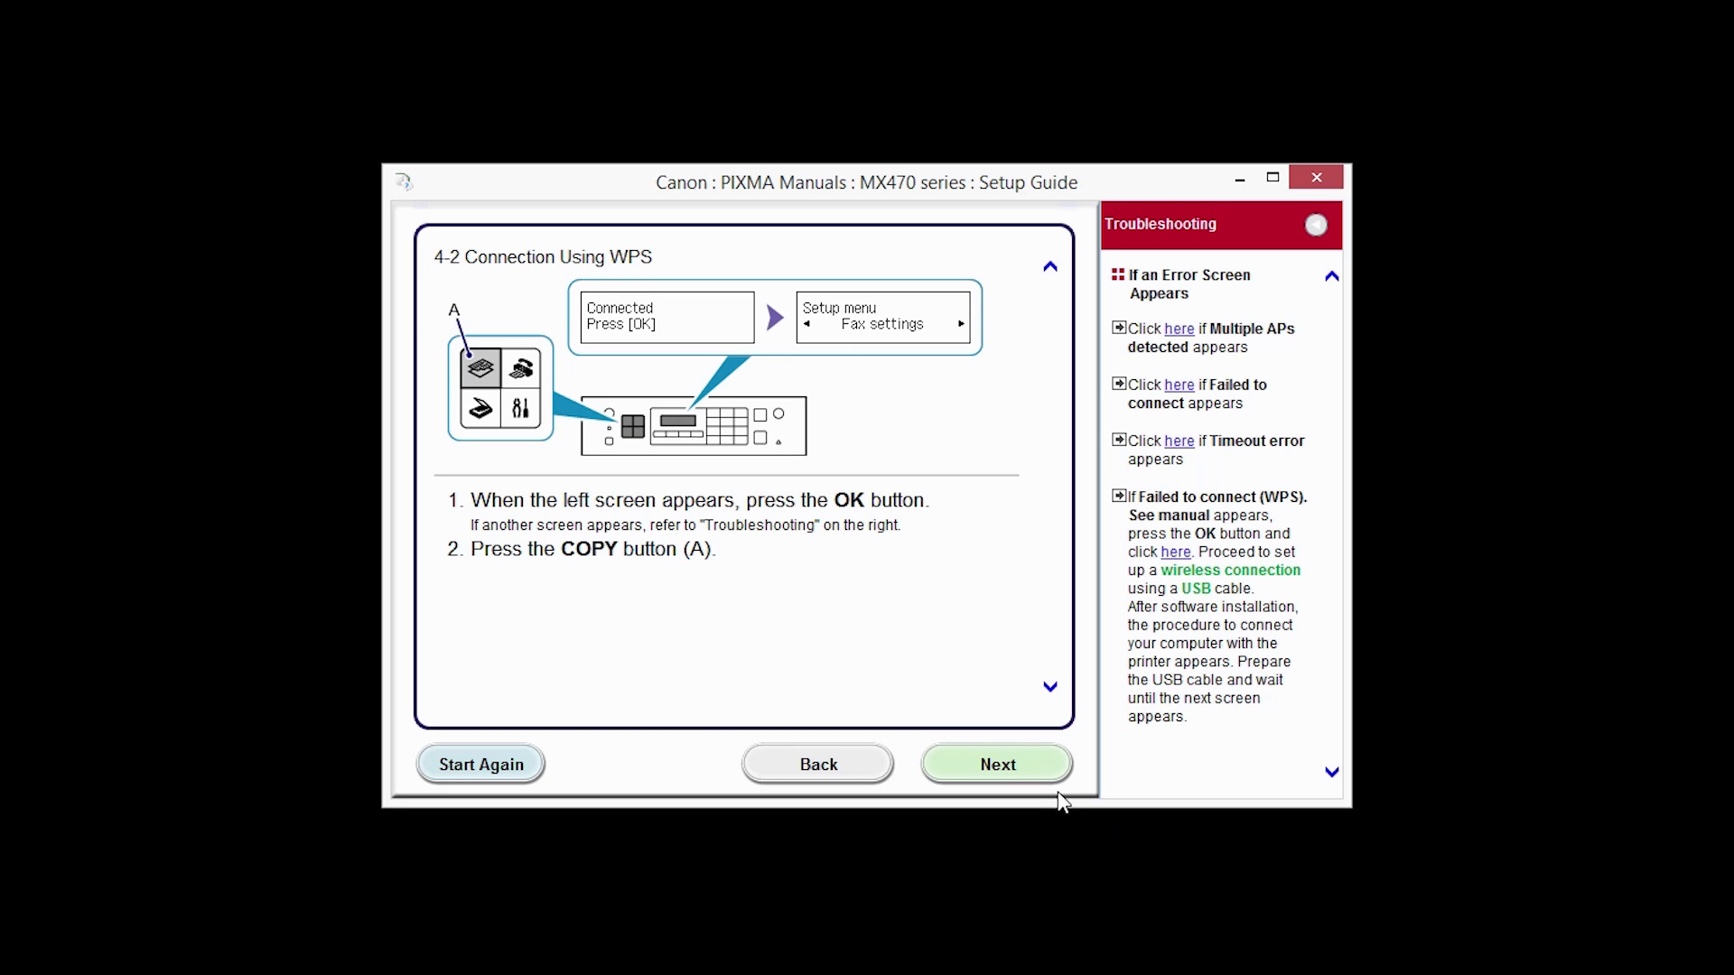
pyautogui.click(1025, 778)
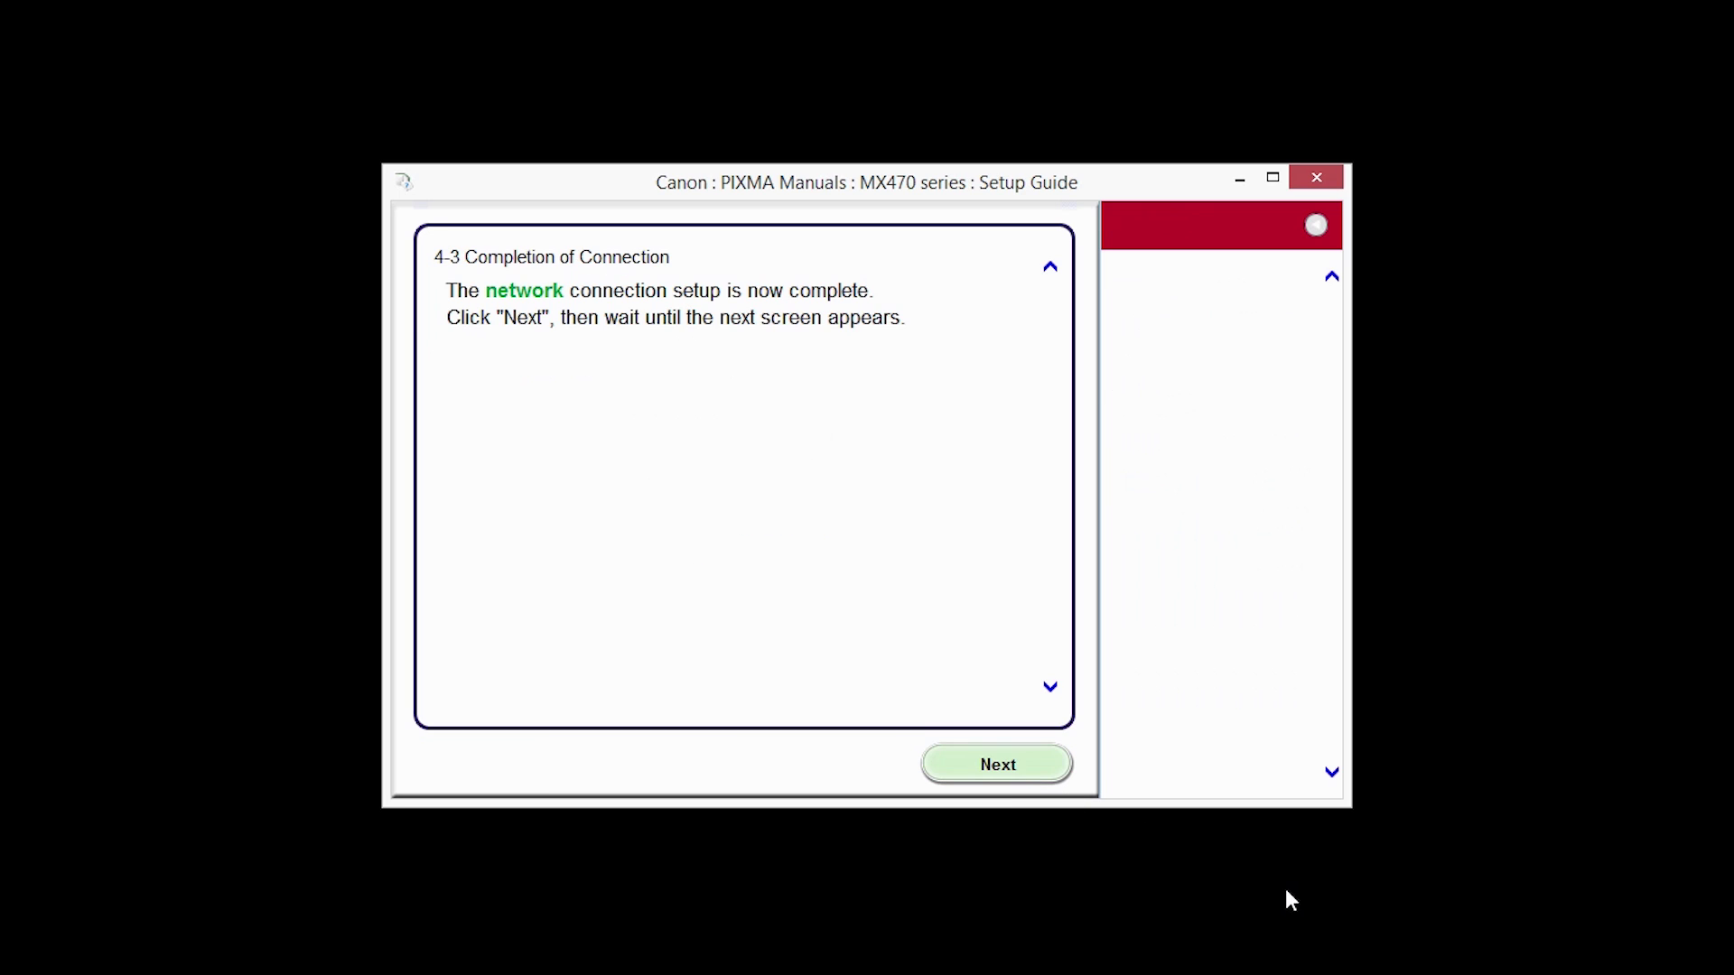
pyautogui.click(1003, 766)
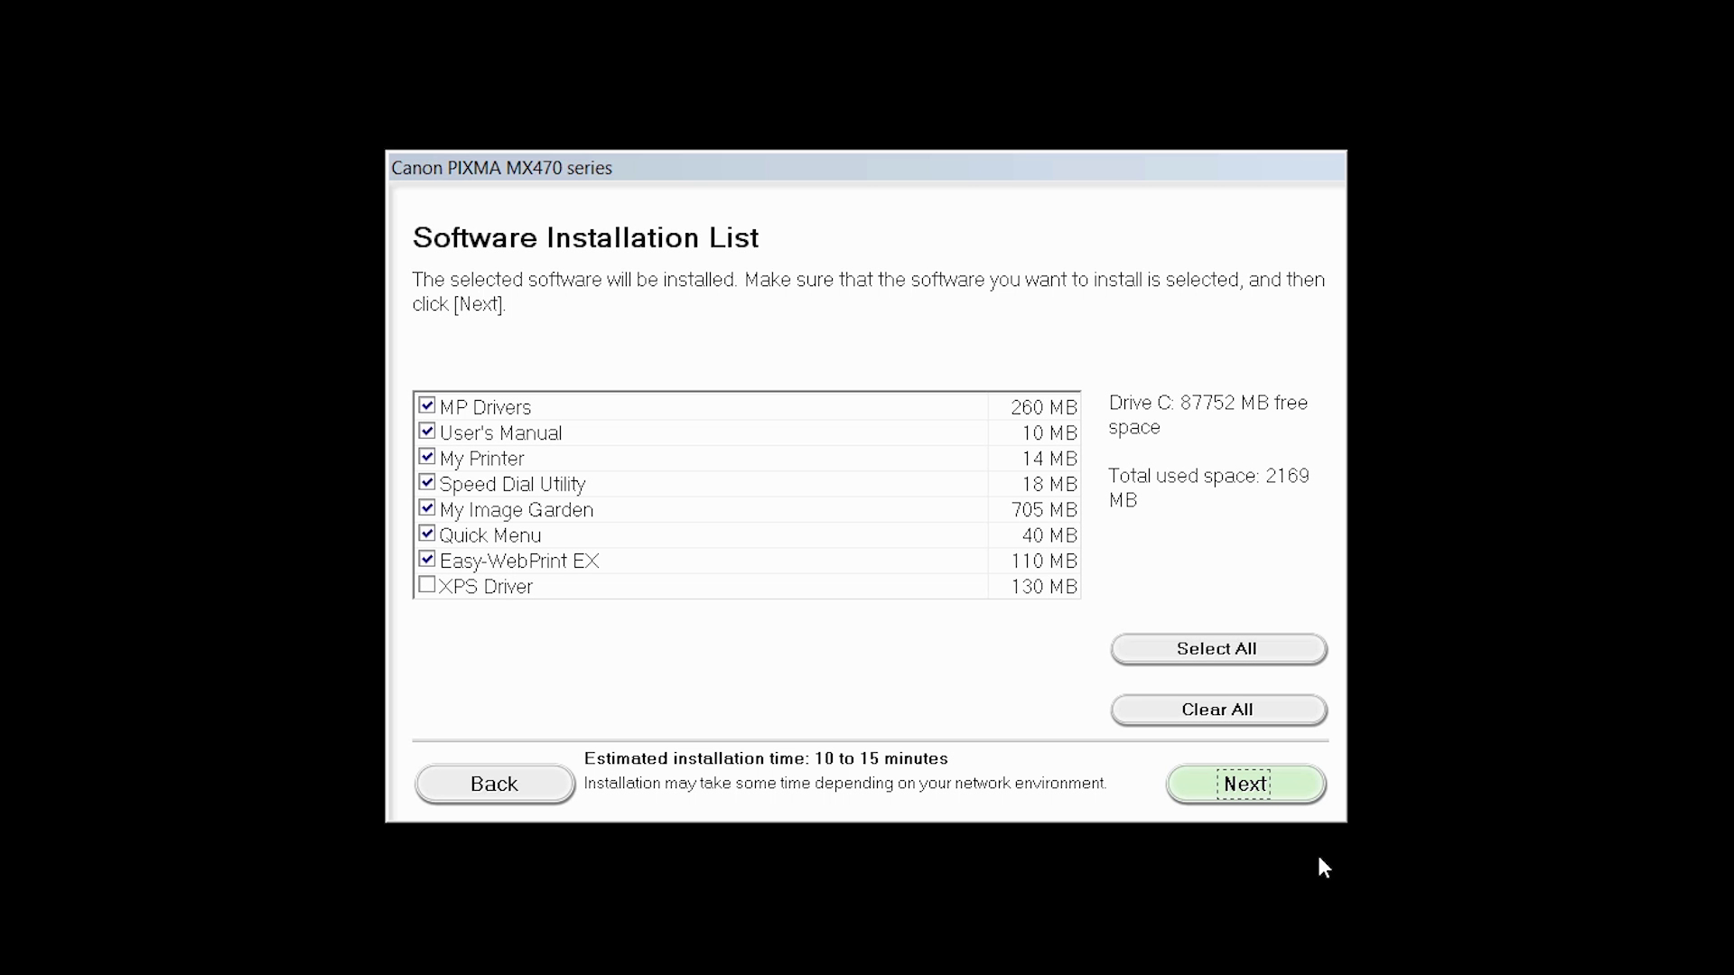
pyautogui.click(1275, 798)
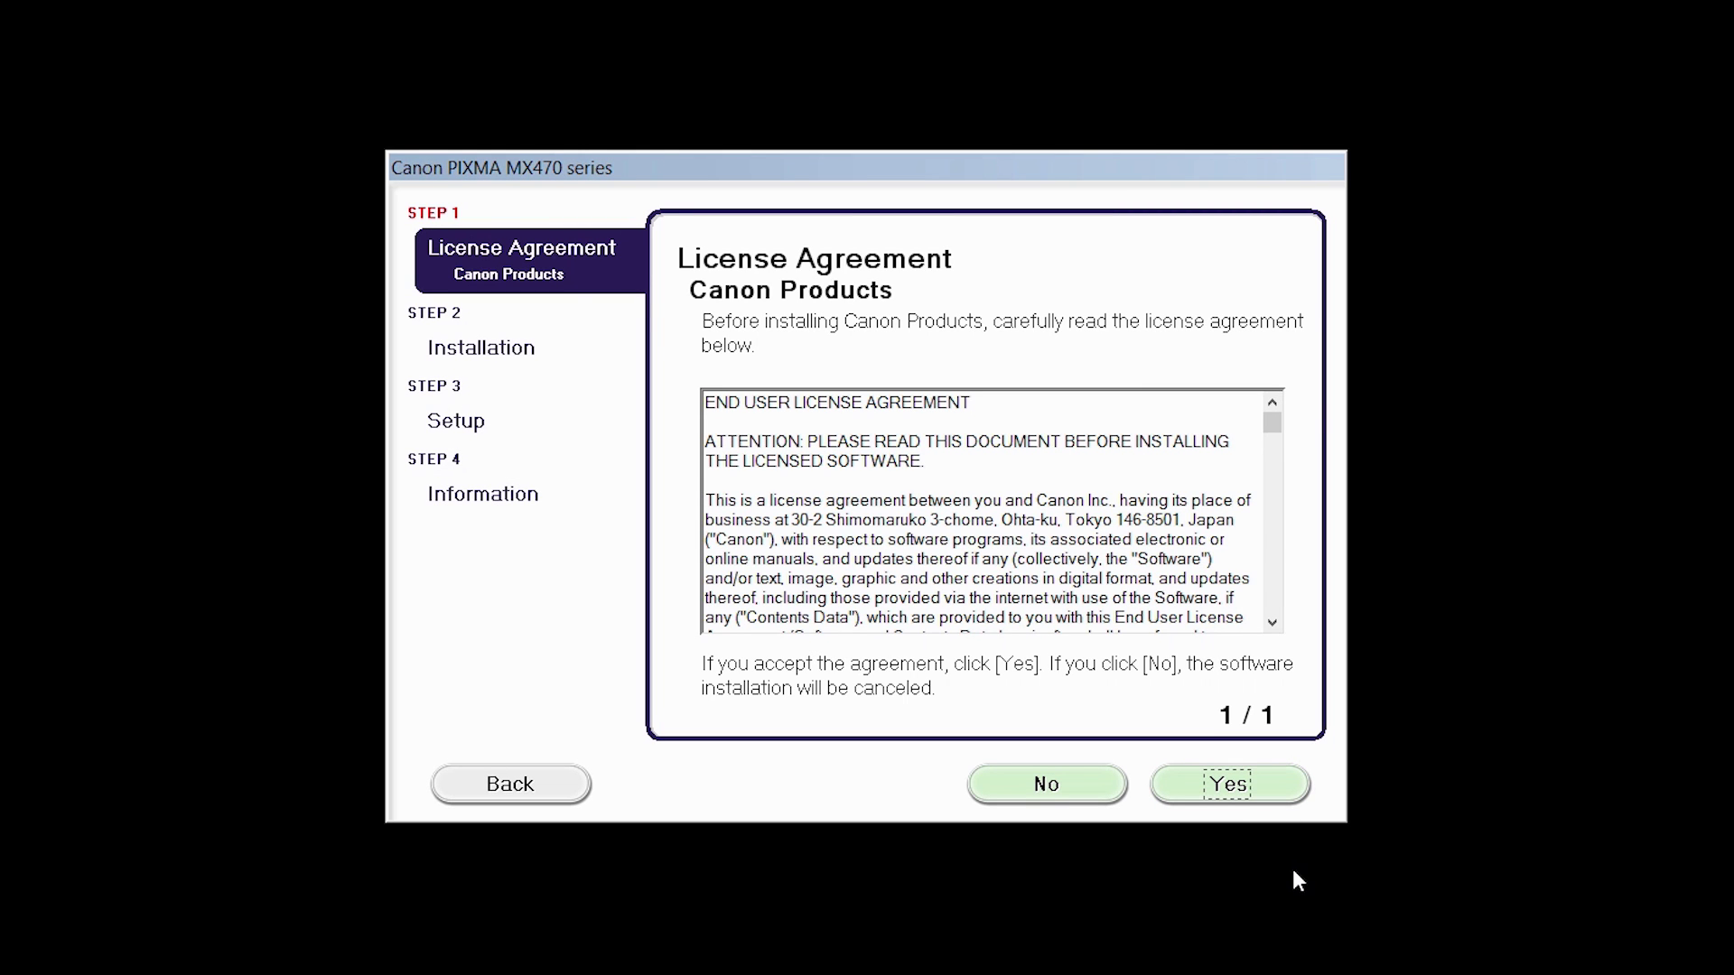
# Agree to the license agreement and let the printer software install
pyautogui.click(1262, 805)
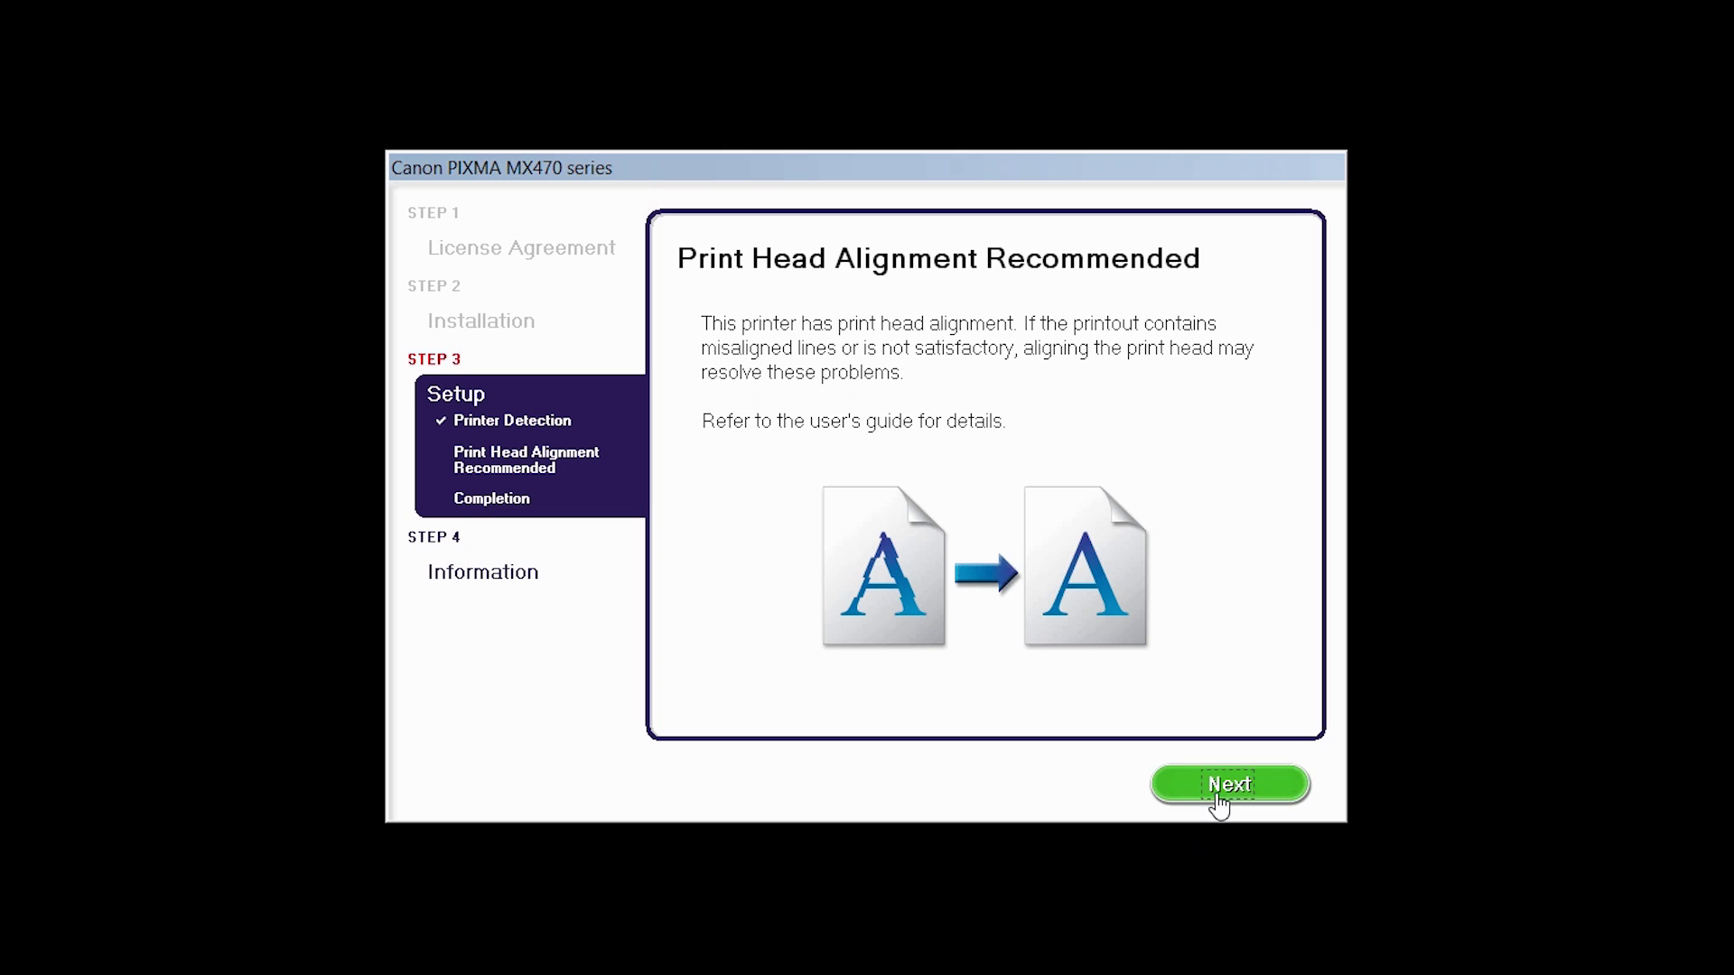
# Skip the print head alignment recommendation and continue past Setup Complete
pyautogui.click(1212, 796)
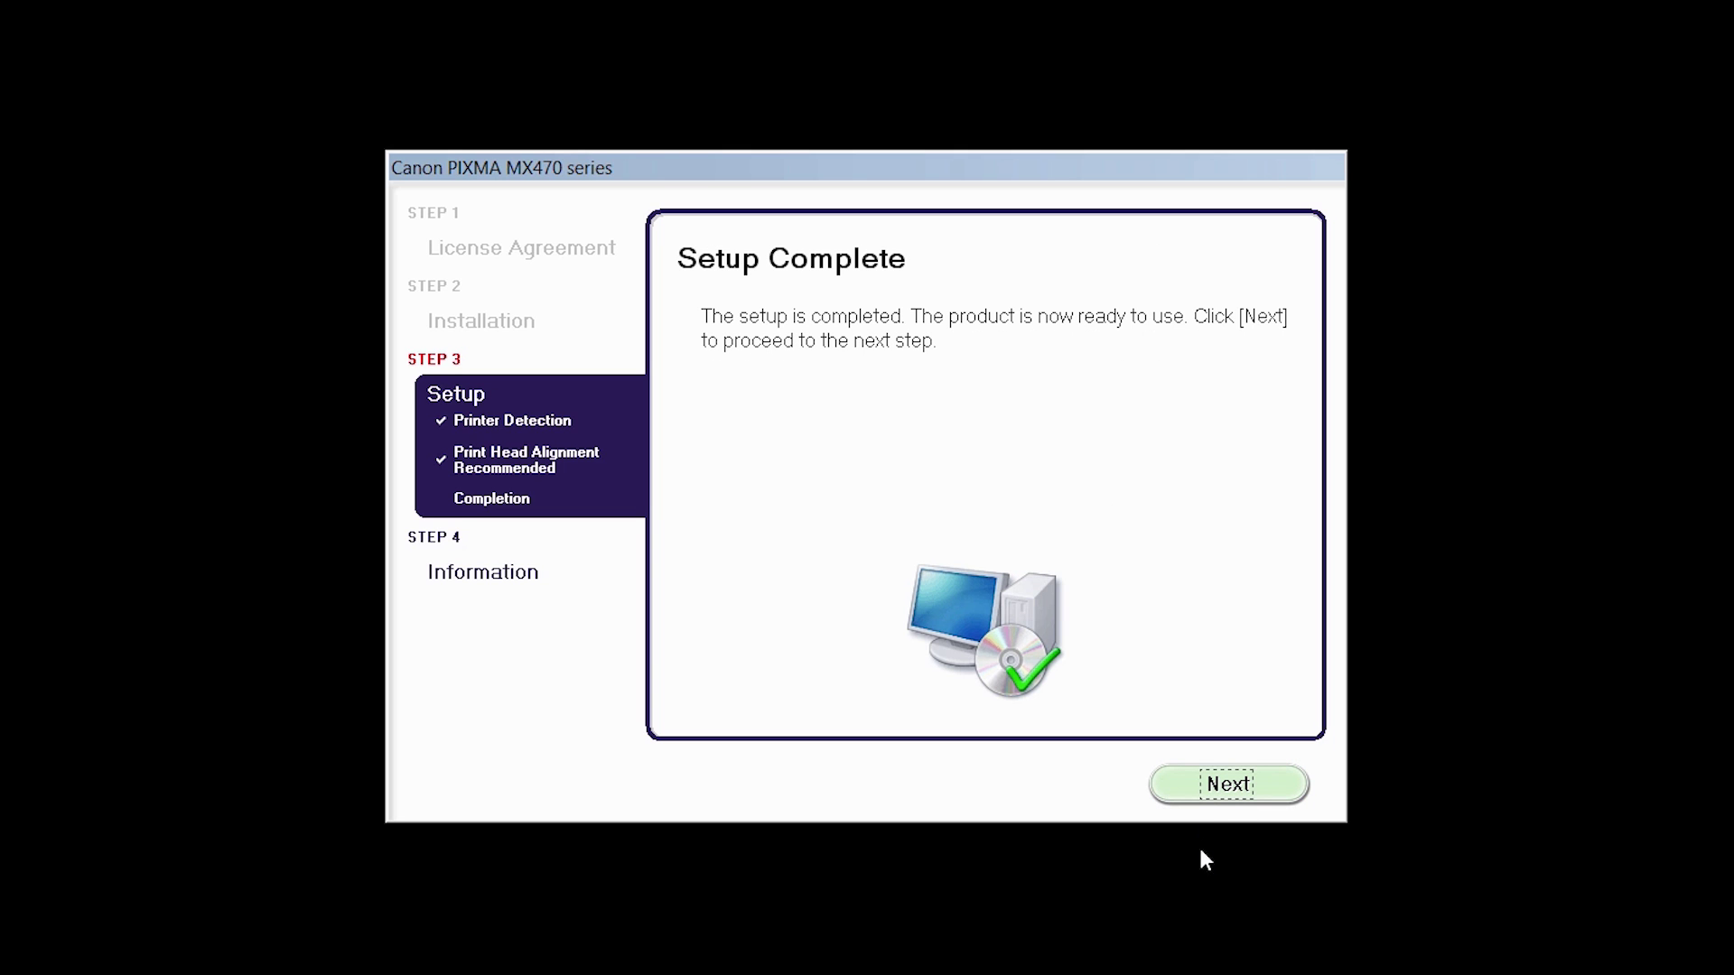
pyautogui.click(1224, 800)
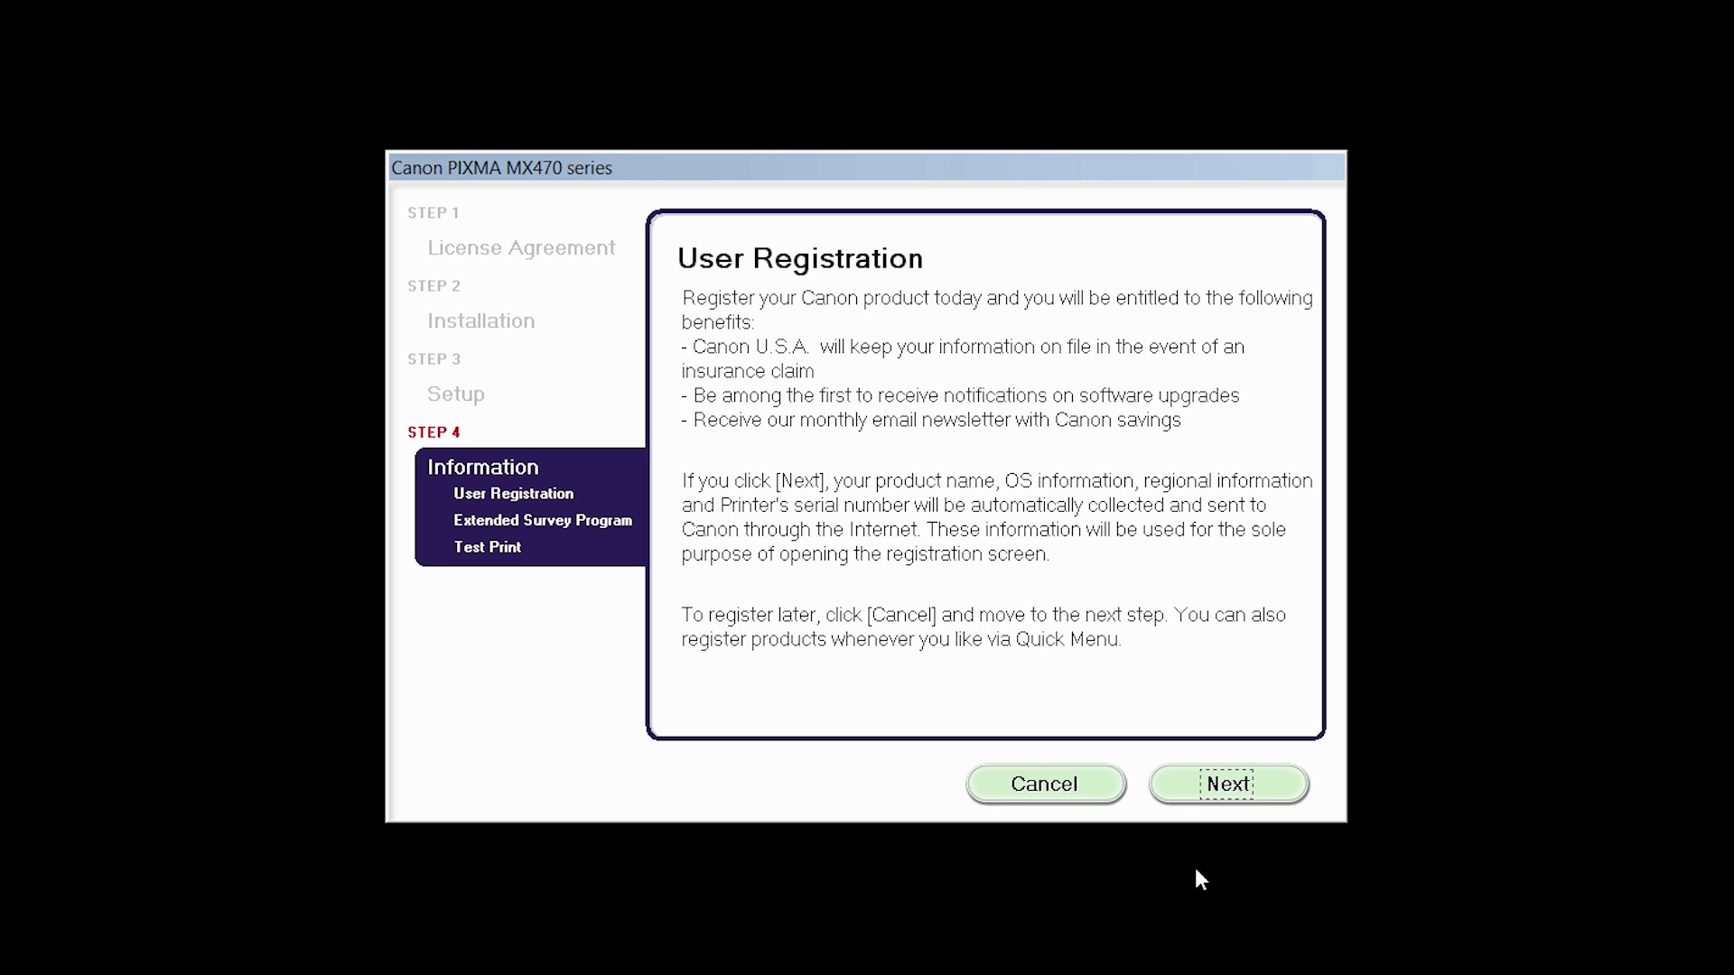
# Skip User Registration and agree to the Extended Survey Program
pyautogui.click(1230, 799)
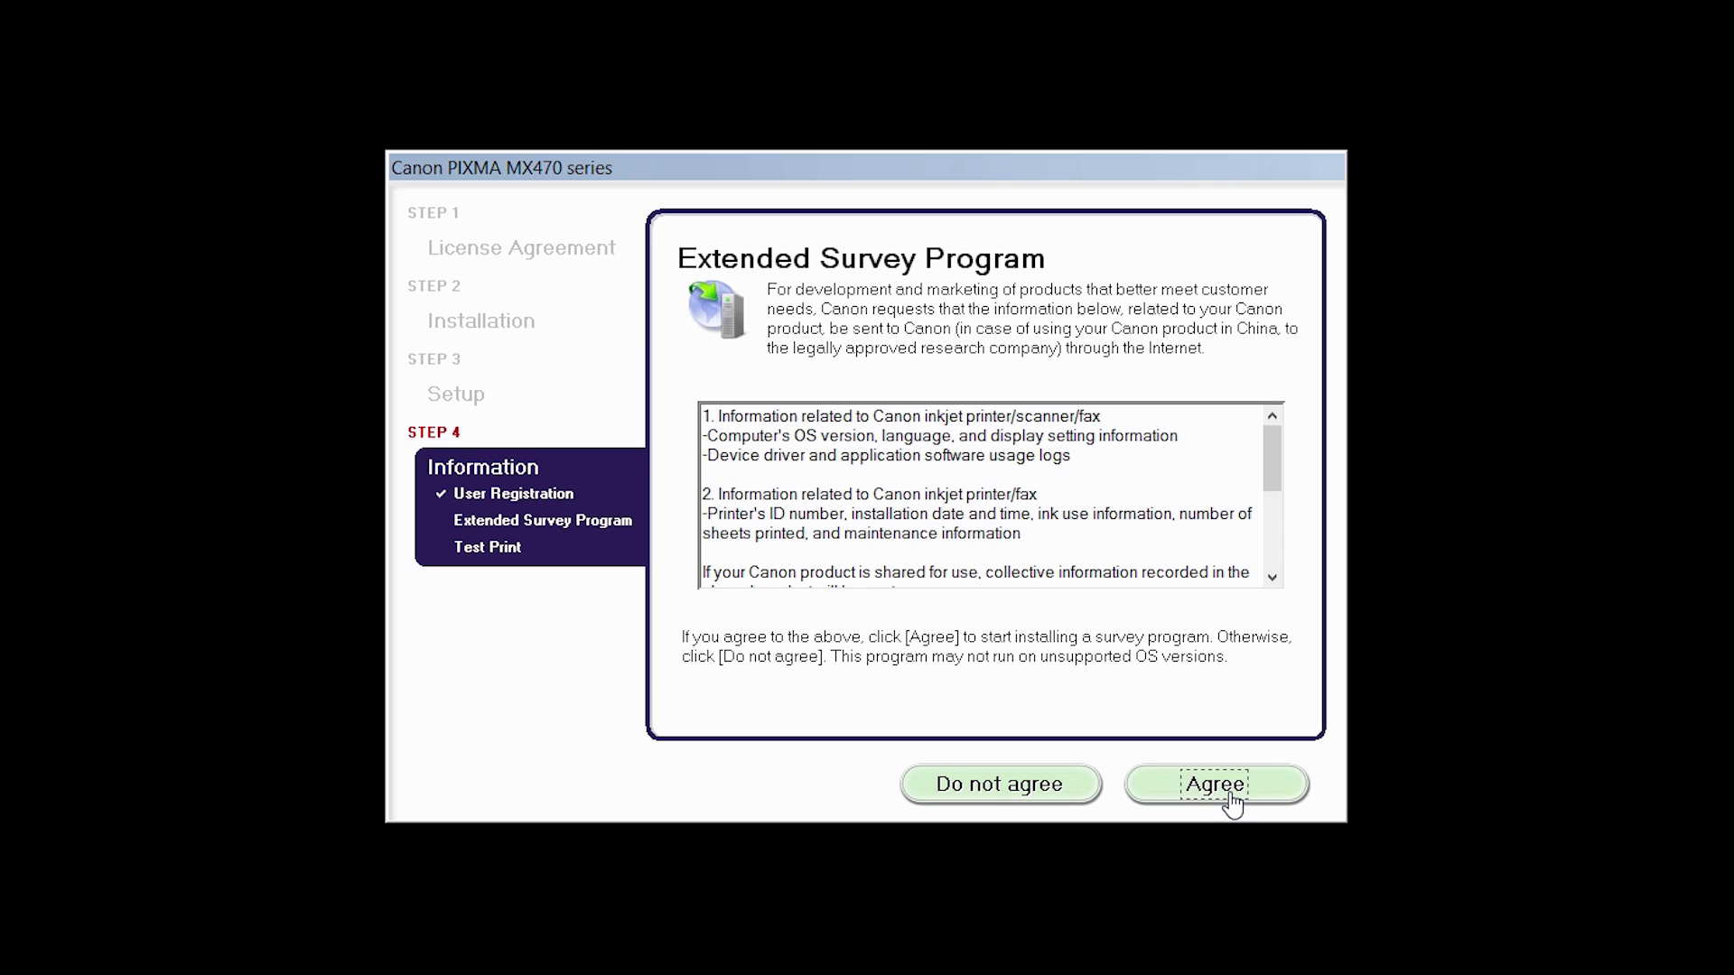
pyautogui.click(1232, 802)
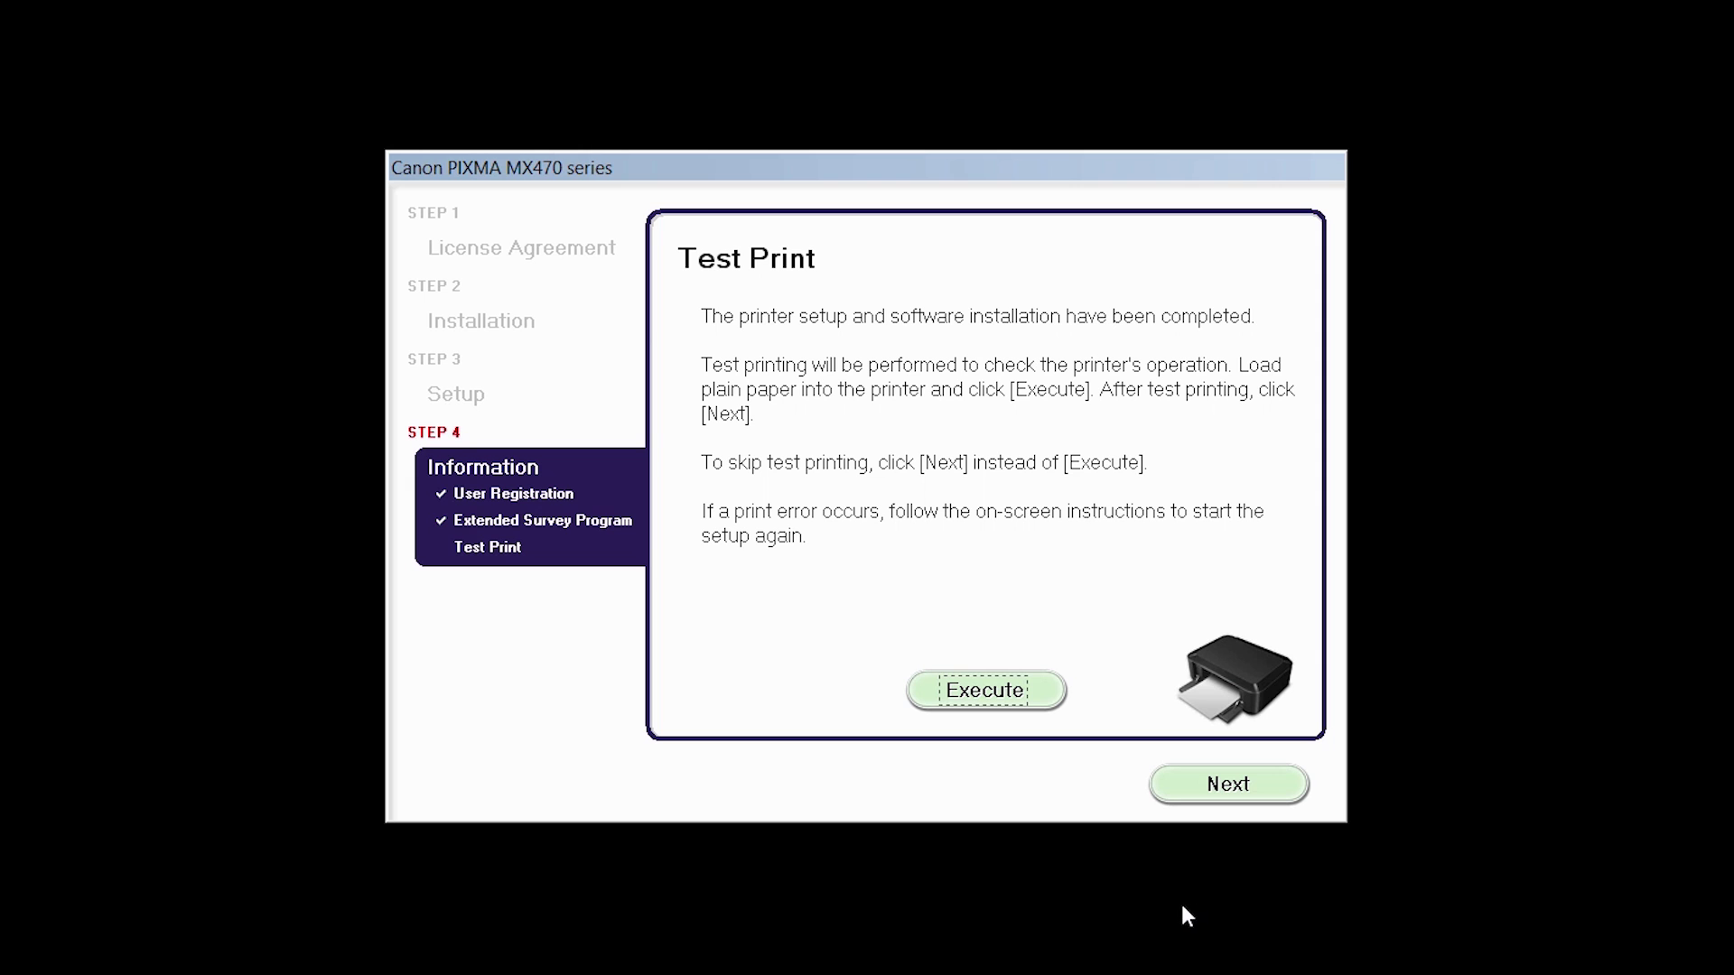
# Execute a test print on loaded plain paper
pyautogui.click(1043, 703)
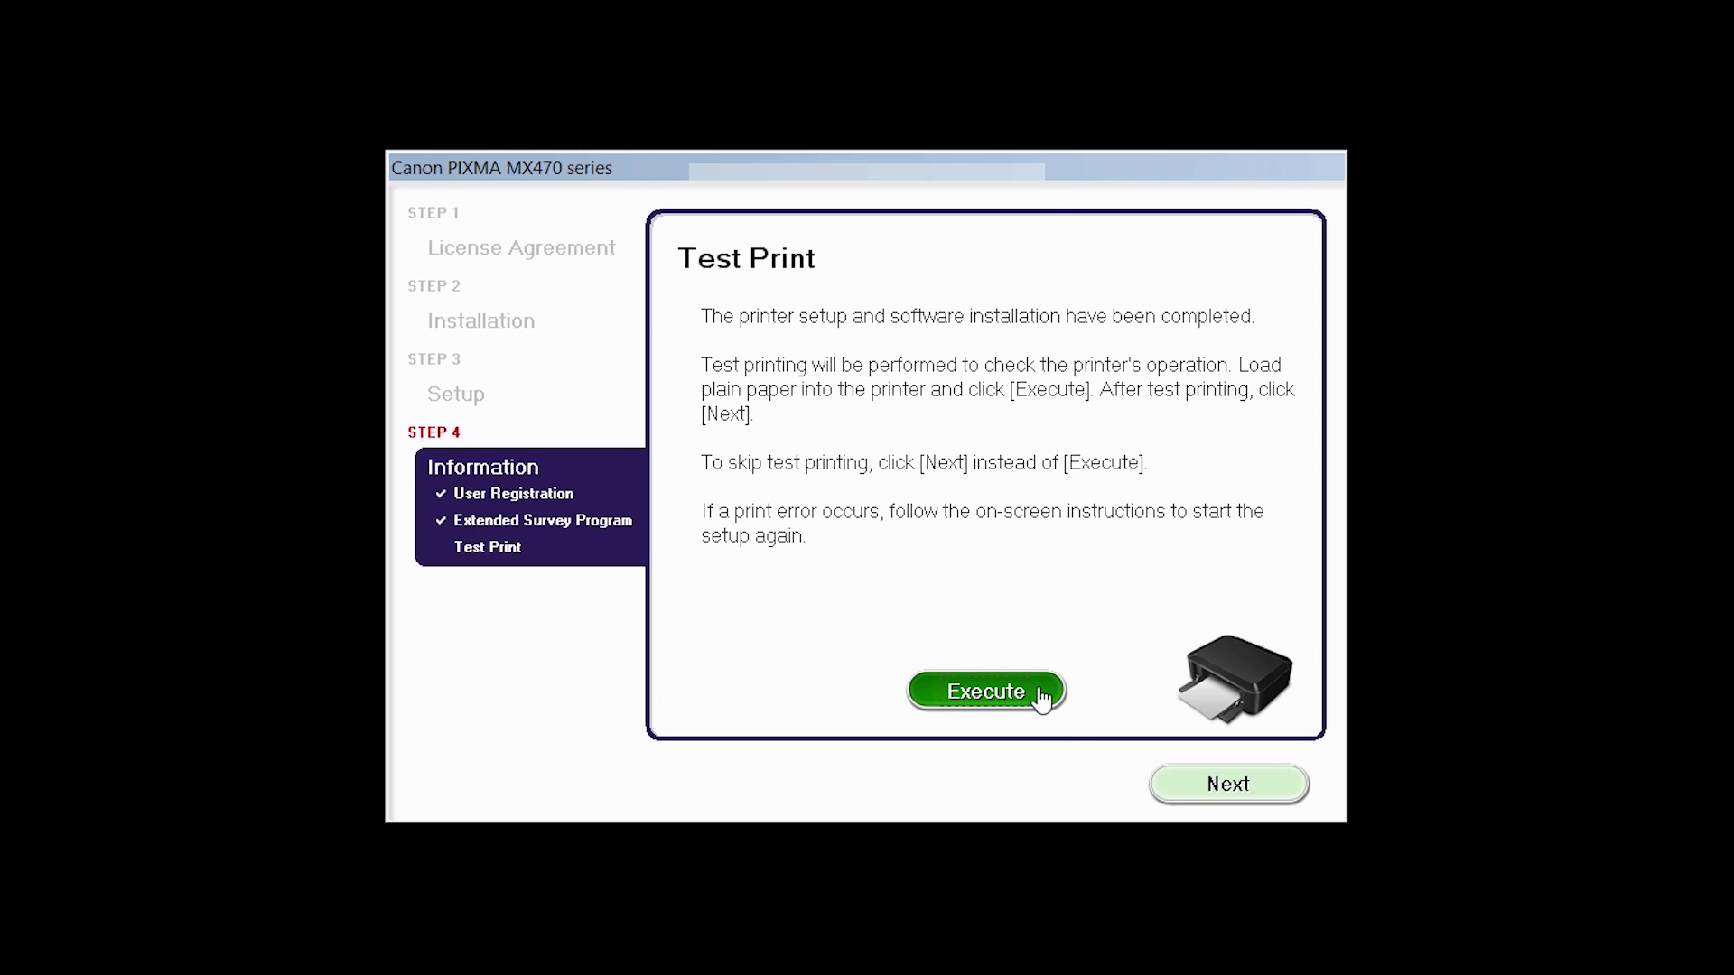